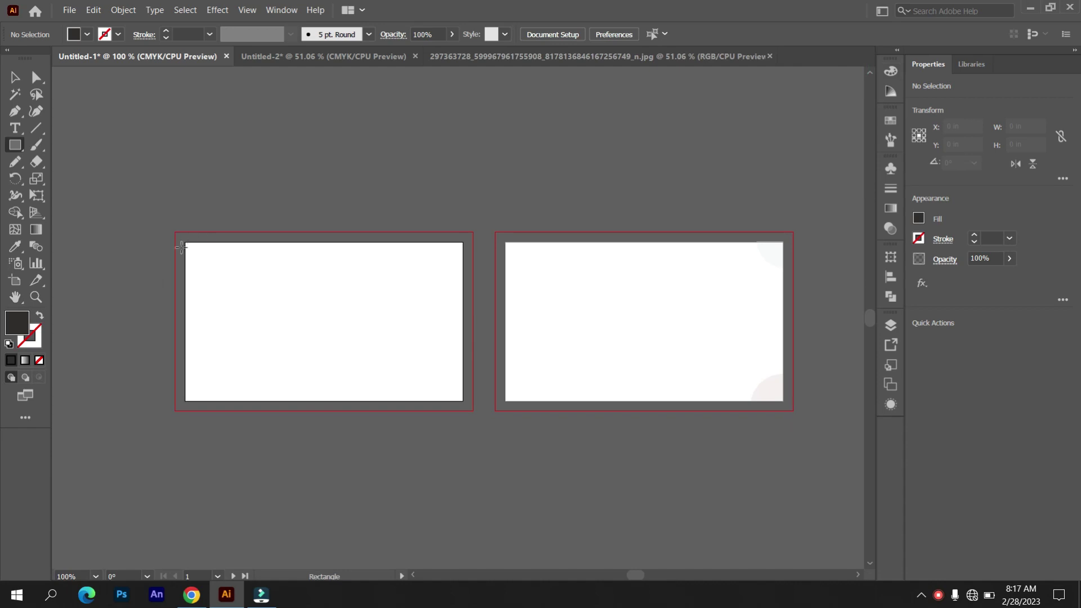
Cover the front card with a dark charcoal rectangle and copy it onto artboard 2.
{"action": "left_click_drag", "start_coordinate": [181, 247], "coordinate": [463, 401]}
{"action": "key", "text": "v"}
{"action": "key", "text": "ctrl+shift+a"}
{"action": "left_click_drag", "start_coordinate": [353, 369], "coordinate": [673, 369]}
{"action": "left_click", "coordinate": [629, 471]}
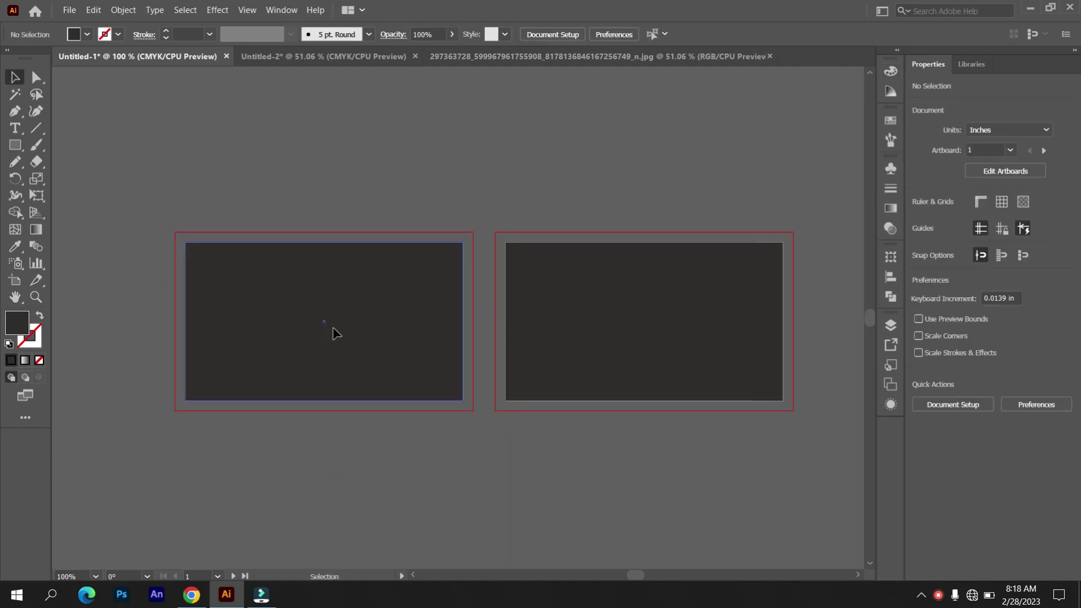
Draw a cyan-blue band rectangle across the middle of the front card.
{"action": "key", "text": "m"}
{"action": "left_click_drag", "start_coordinate": [185, 281], "coordinate": [412, 346]}
{"action": "double_click", "coordinate": [18, 329]}
{"action": "left_click", "coordinate": [648, 284]}
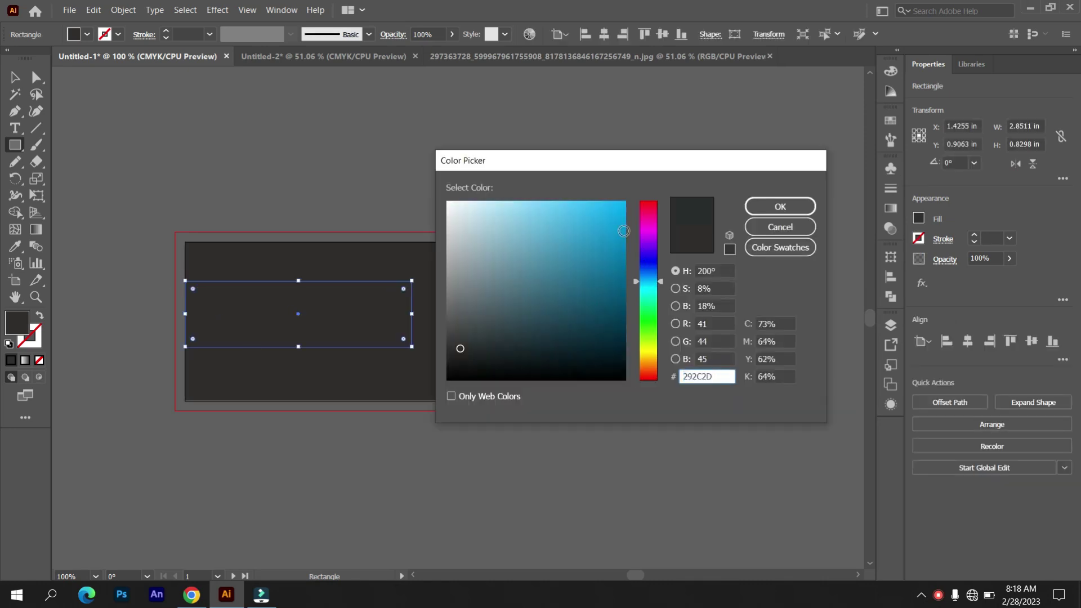
{"action": "left_click", "coordinate": [758, 210]}
{"action": "key", "text": "Escape"}
{"action": "key", "text": "v"}
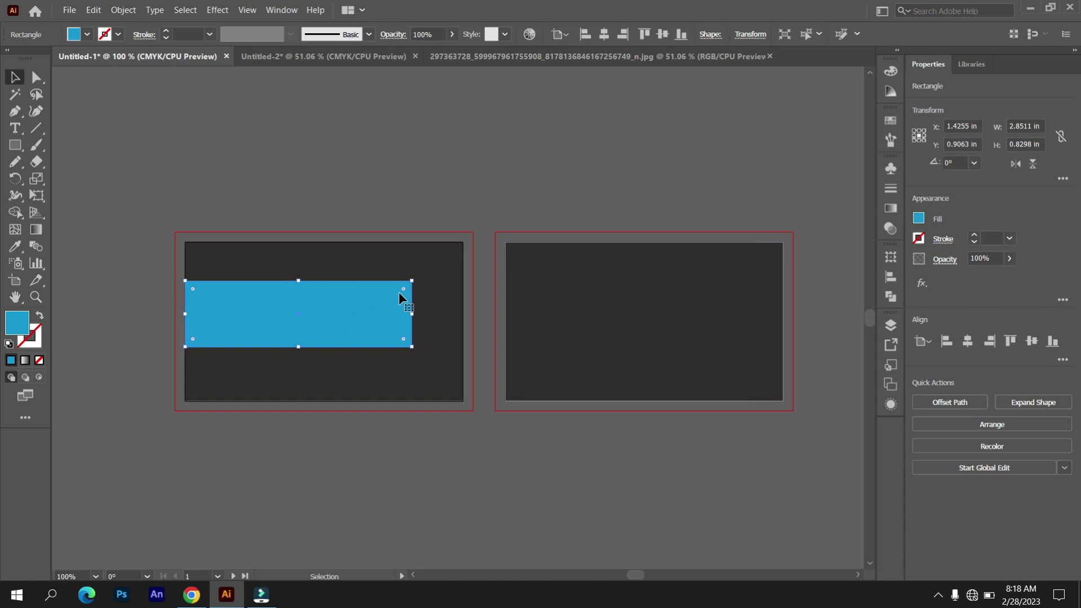
{"action": "left_click", "coordinate": [310, 422]}
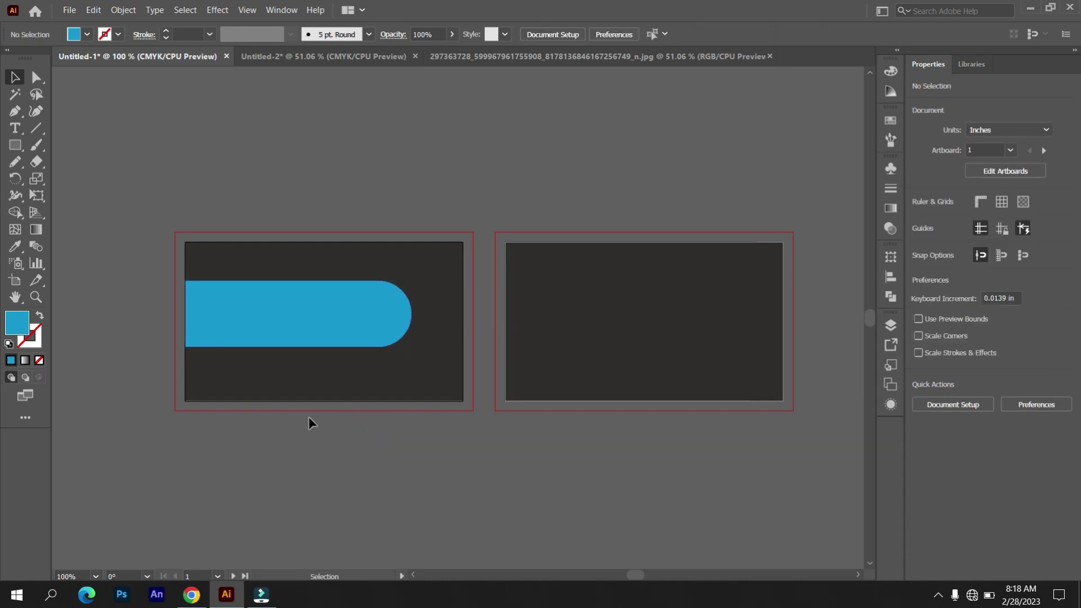
Add a lower-left rectangle and unite it with the blue band using Pathfinder.
{"action": "left_click_drag", "start_coordinate": [186, 399], "coordinate": [299, 346]}
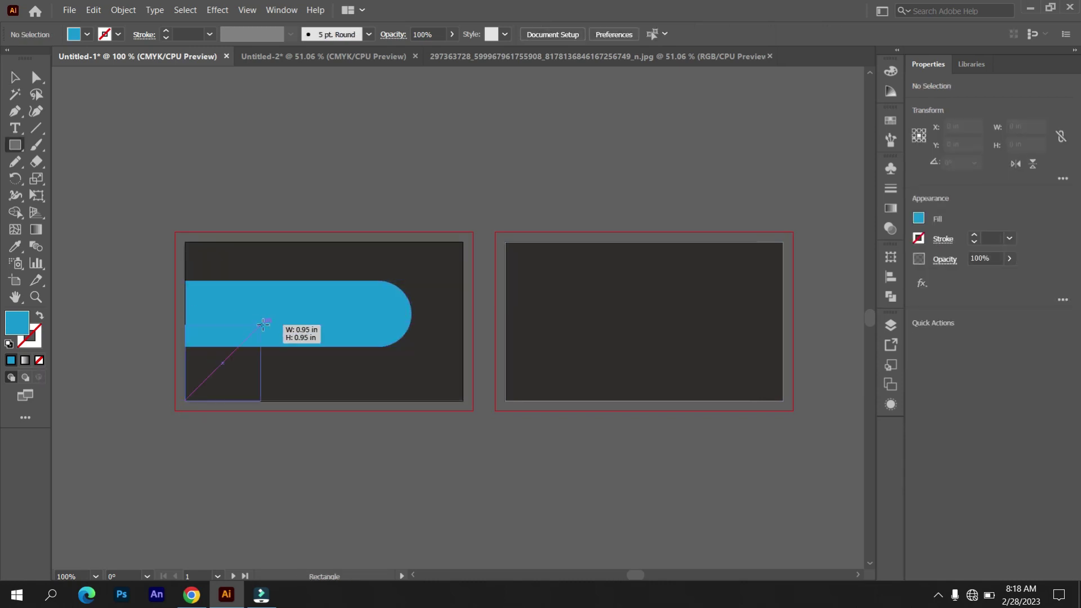
{"action": "key", "text": "v"}
{"action": "left_click", "coordinate": [294, 475]}
{"action": "left_click_drag", "start_coordinate": [293, 475], "coordinate": [283, 318]}
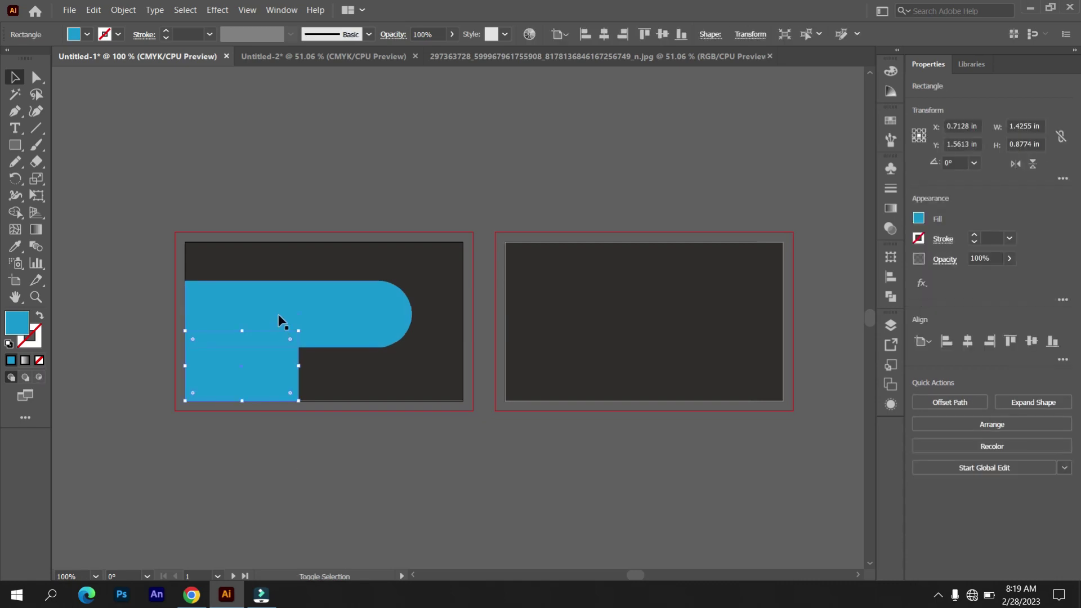
{"action": "left_click", "coordinate": [890, 297]}
{"action": "left_click", "coordinate": [726, 289]}
{"action": "key", "text": "ctrl+shift+a"}
{"action": "left_click", "coordinate": [292, 338]}
Round the merged shape's inner corner and add a small rounded blue bar at bottom right.
{"action": "key", "text": "a"}
{"action": "left_click", "coordinate": [270, 338]}
{"action": "left_click_drag", "start_coordinate": [304, 356], "coordinate": [347, 394]}
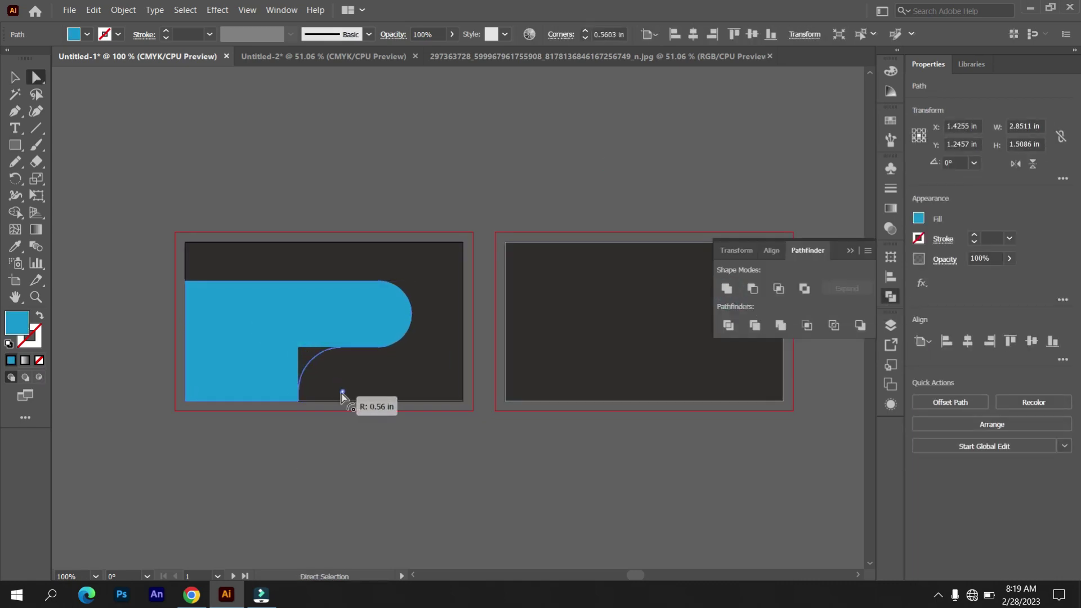
{"action": "left_click", "coordinate": [363, 450]}
{"action": "mouse_move", "coordinate": [464, 401]}
{"action": "left_mouse_down"}
{"action": "mouse_move", "coordinate": [345, 372]}
{"action": "mouse_move", "coordinate": [368, 398]}
{"action": "left_mouse_up"}
{"action": "key", "text": "v"}
{"action": "left_click", "coordinate": [370, 436]}
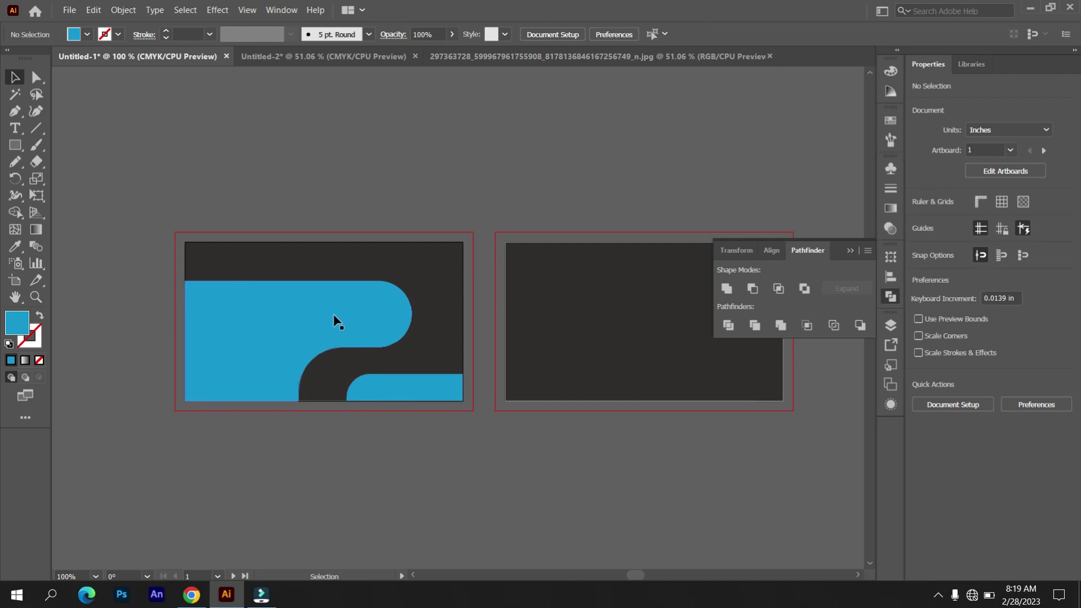
Place a scaled-up #F2F7F9 white circle inside the blue shape's rounded end.
{"action": "key", "text": "l"}
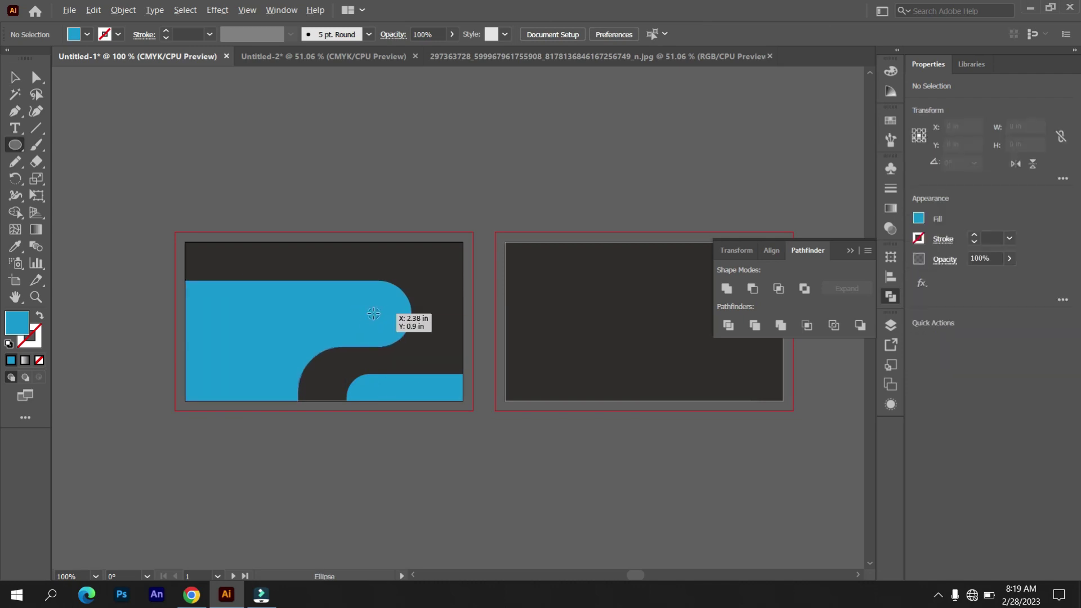
{"action": "left_click_drag", "start_coordinate": [398, 338], "coordinate": [399, 339]}
{"action": "double_click", "coordinate": [17, 323]}
{"action": "left_click", "coordinate": [451, 201]}
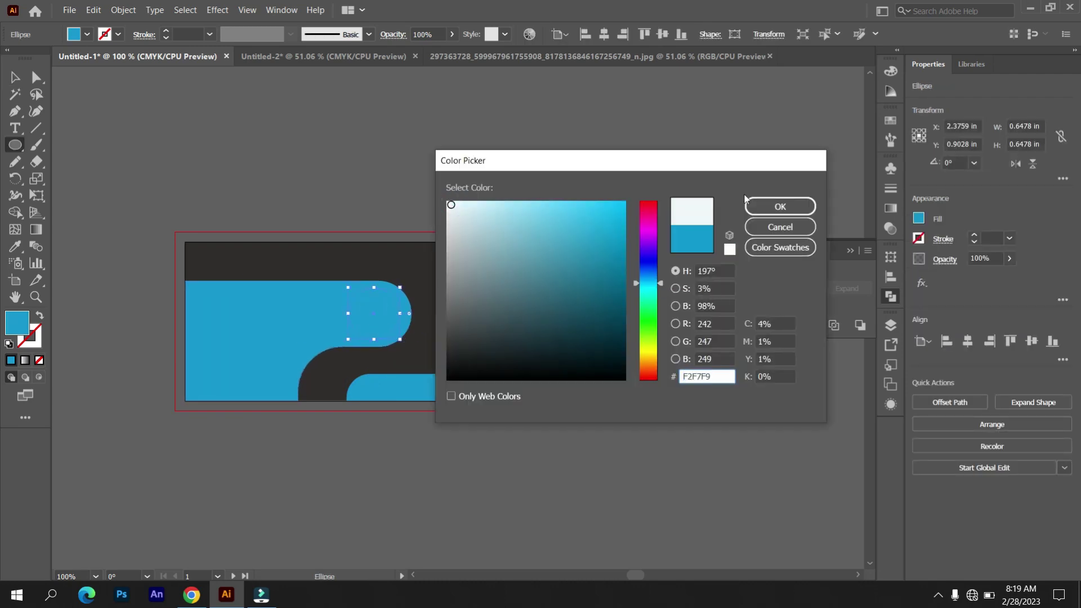
{"action": "left_click", "coordinate": [780, 205]}
{"action": "left_click_drag", "start_coordinate": [400, 317], "coordinate": [405, 313]}
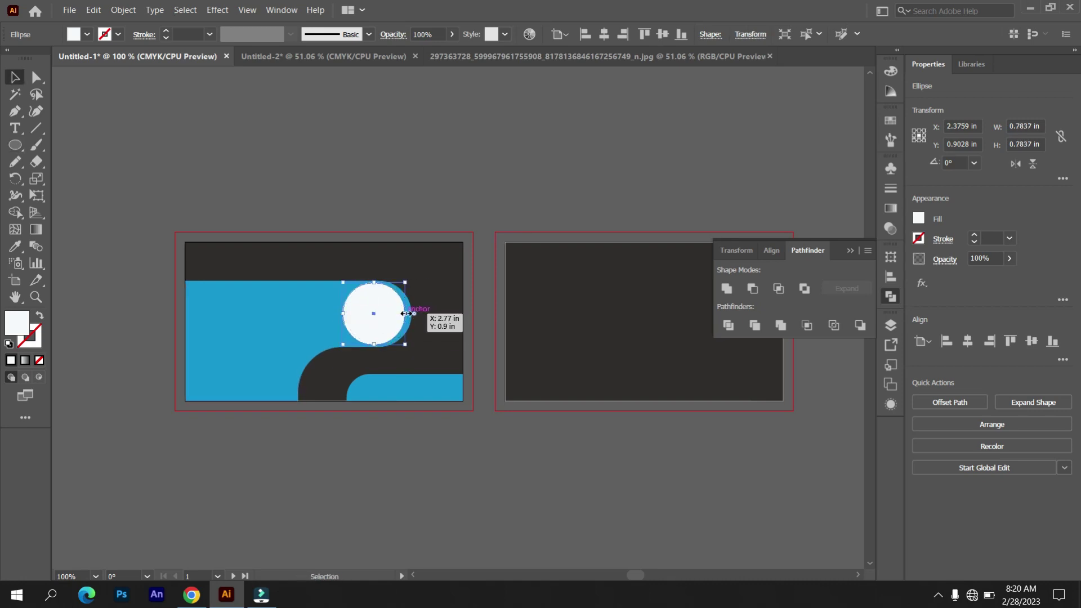
{"action": "left_click", "coordinate": [449, 190]}
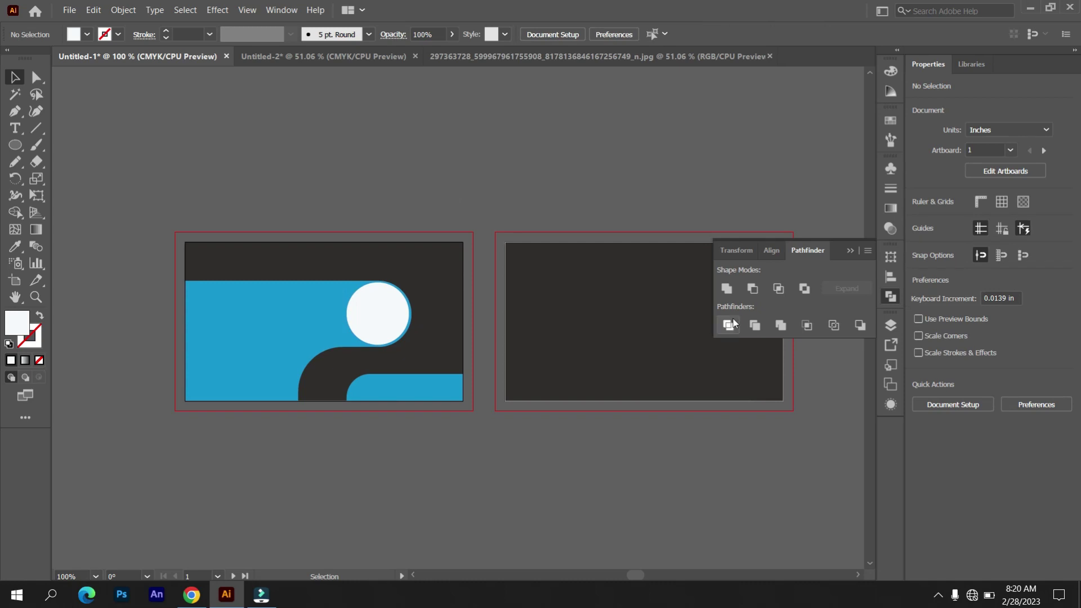
Draw a front-card-blue bar at the back card's top-left with a rounded bottom-right corner.
{"action": "key", "text": "m"}
{"action": "left_click_drag", "start_coordinate": [505, 244], "coordinate": [624, 273]}
{"action": "key", "text": "i"}
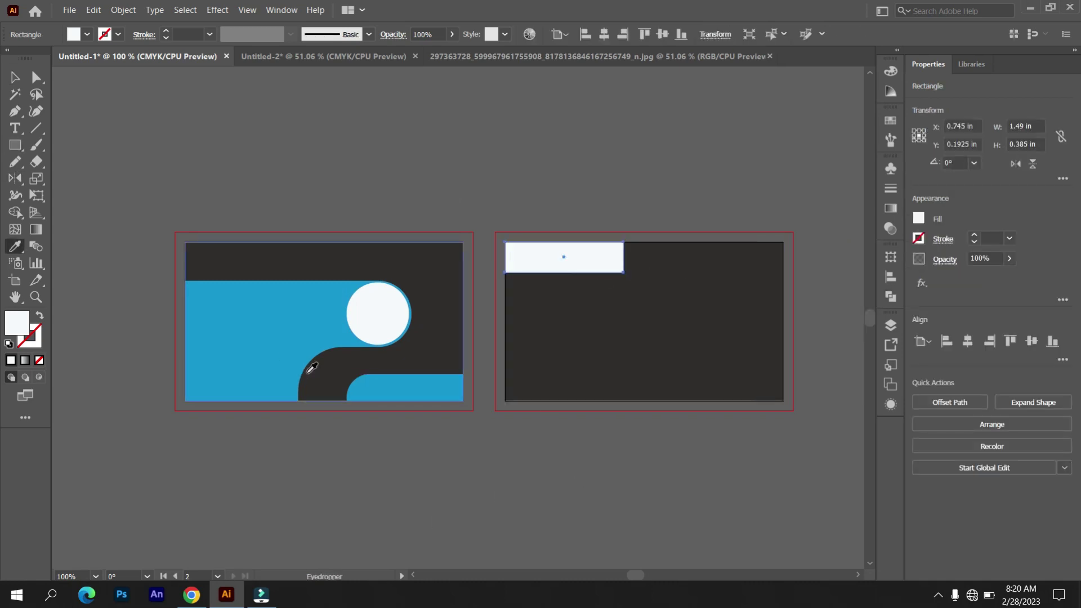
{"action": "left_click", "coordinate": [276, 357]}
{"action": "left_click", "coordinate": [586, 174]}
{"action": "left_click", "coordinate": [606, 255]}
{"action": "mouse_move", "coordinate": [601, 251]}
{"action": "left_mouse_down"}
{"action": "mouse_move", "coordinate": [752, 373]}
{"action": "mouse_move", "coordinate": [748, 397]}
{"action": "left_mouse_up"}
{"action": "left_click", "coordinate": [592, 207]}
Flip a copy of the blue bar to the back card's bottom-right.
{"action": "left_click", "coordinate": [1015, 164]}
{"action": "left_click", "coordinate": [761, 465]}
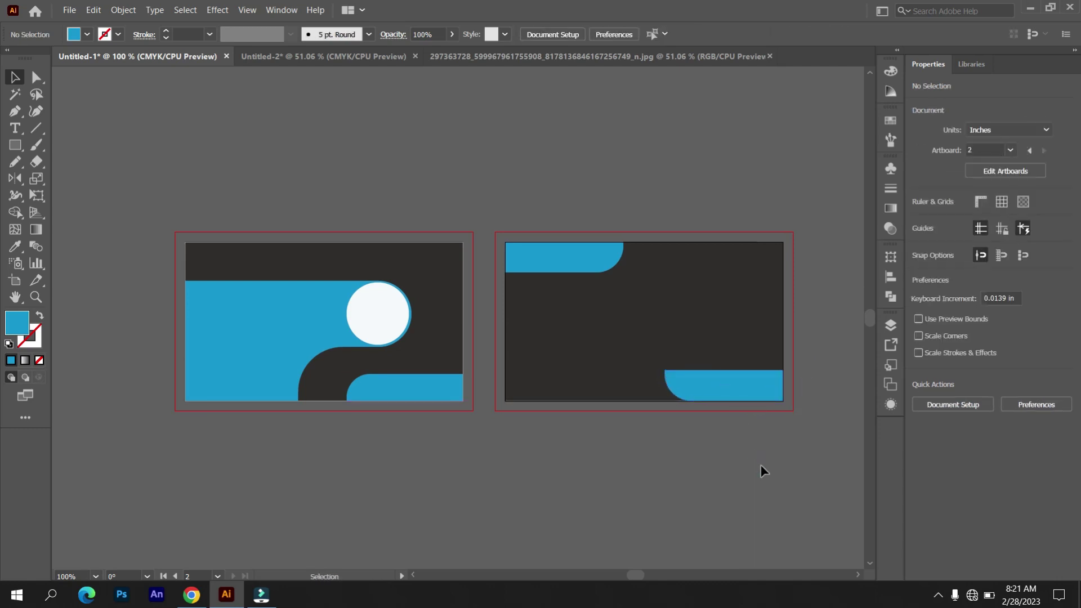
{"action": "left_click", "coordinate": [720, 380]}
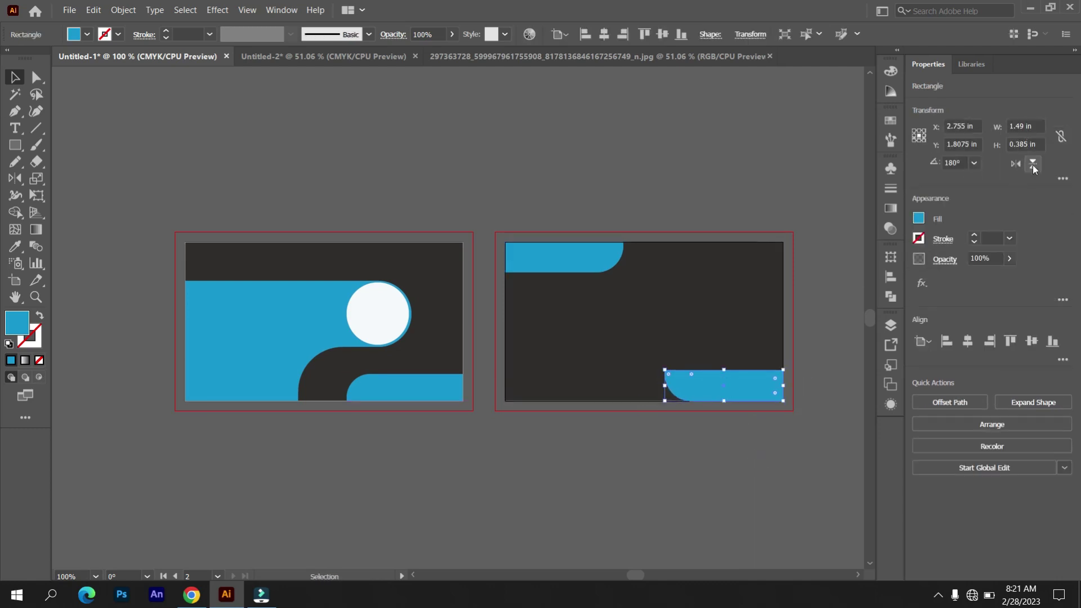
{"action": "left_click", "coordinate": [849, 211]}
Bring the contact-details group from Untitled-2 onto the front card's blue area.
{"action": "key", "text": "ctrl+Tab"}
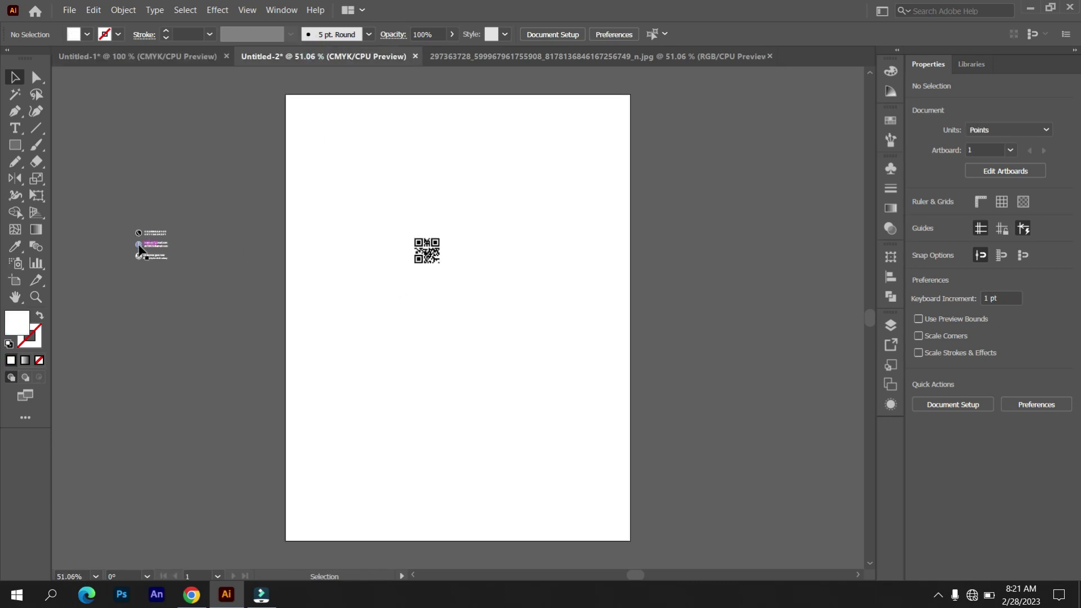
{"action": "left_click_drag", "start_coordinate": [140, 250], "coordinate": [213, 319]}
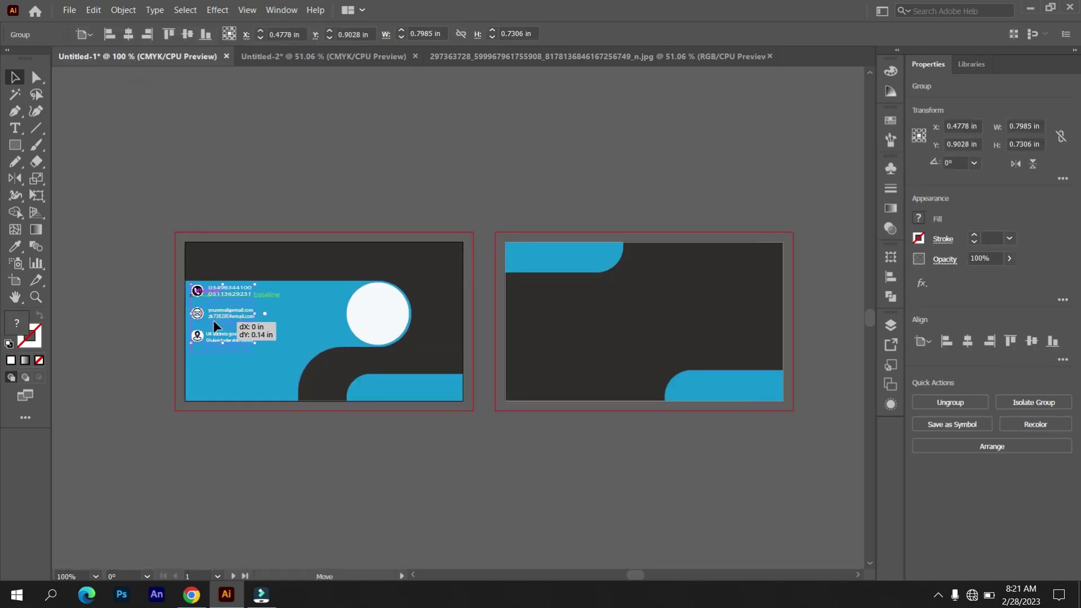
{"action": "left_click", "coordinate": [86, 320]}
{"action": "key", "text": "ctrl+plus"}
{"action": "key", "text": "ctrl+minus"}
{"action": "key", "text": "ctrl+minus"}
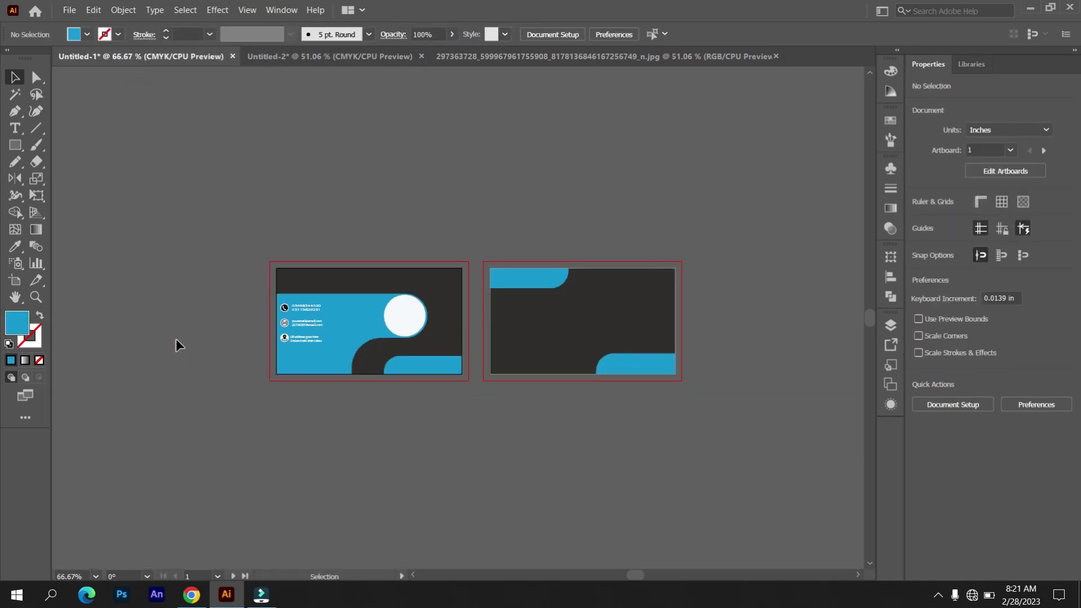
Add white quarter-circle corners to the front card, trimming overflow with Shape Builder.
{"action": "mouse_move", "coordinate": [415, 321]}
{"action": "left_mouse_down"}
{"action": "mouse_move", "coordinate": [281, 386]}
{"action": "mouse_move", "coordinate": [451, 279]}
{"action": "left_mouse_up"}
{"action": "left_click_drag", "start_coordinate": [271, 394], "coordinate": [275, 383]}
{"action": "left_click", "coordinate": [302, 418]}
{"action": "left_click_drag", "start_coordinate": [221, 269], "coordinate": [471, 423]}
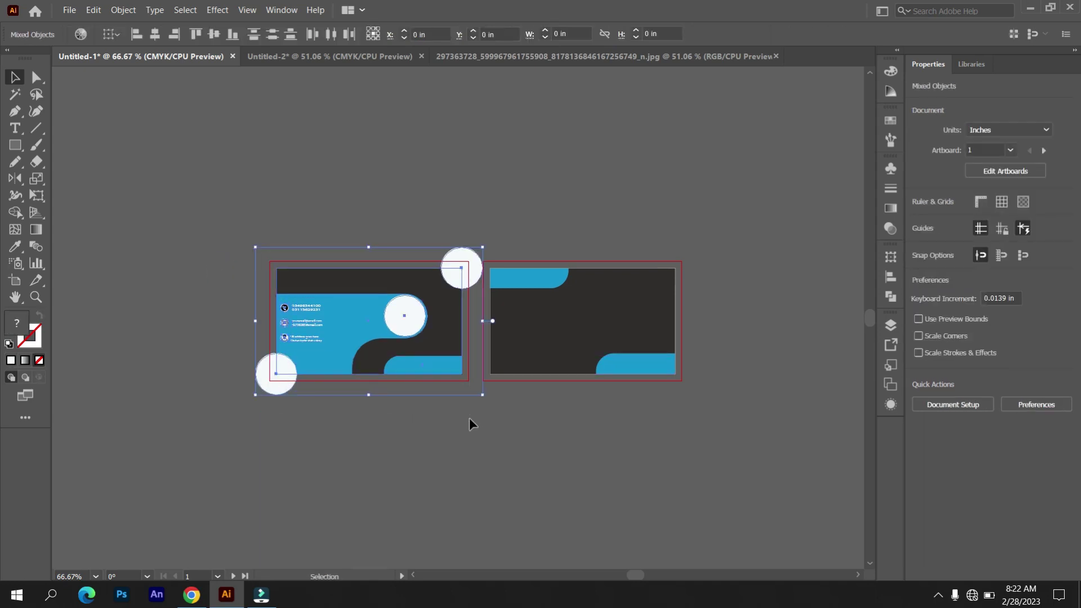
{"action": "left_click", "coordinate": [14, 212]}
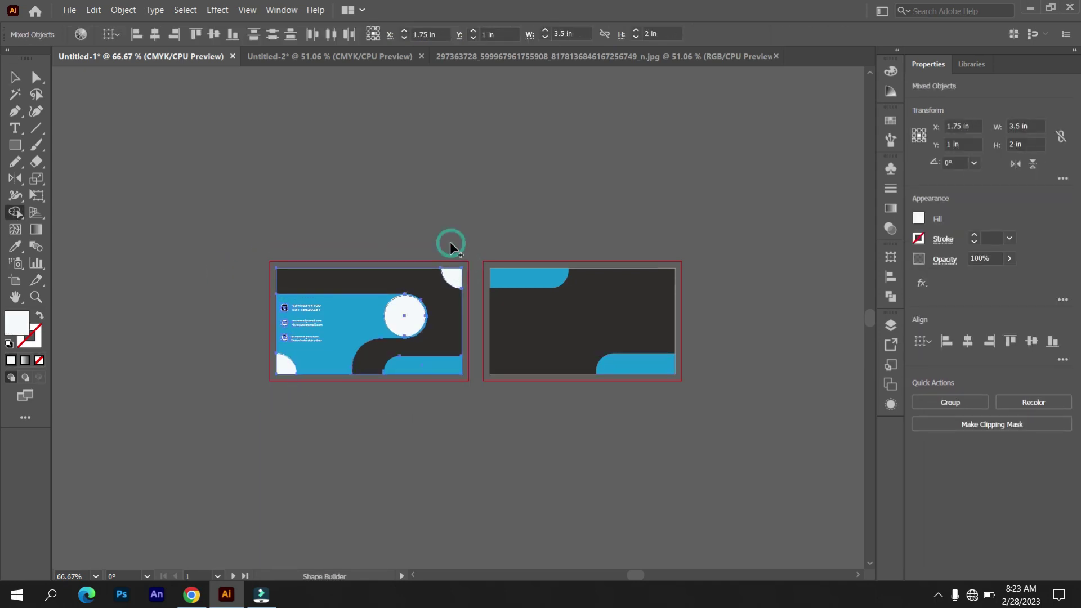
{"action": "key", "text": "v"}
{"action": "left_click", "coordinate": [454, 194]}
Add white quarter-circle corners to the back card, trimming the parts outside it.
{"action": "mouse_move", "coordinate": [405, 313]}
{"action": "left_mouse_down"}
{"action": "mouse_move", "coordinate": [688, 337]}
{"action": "mouse_move", "coordinate": [681, 268]}
{"action": "mouse_move", "coordinate": [533, 401]}
{"action": "left_mouse_up"}
{"action": "key", "text": "ctrl+shift+a"}
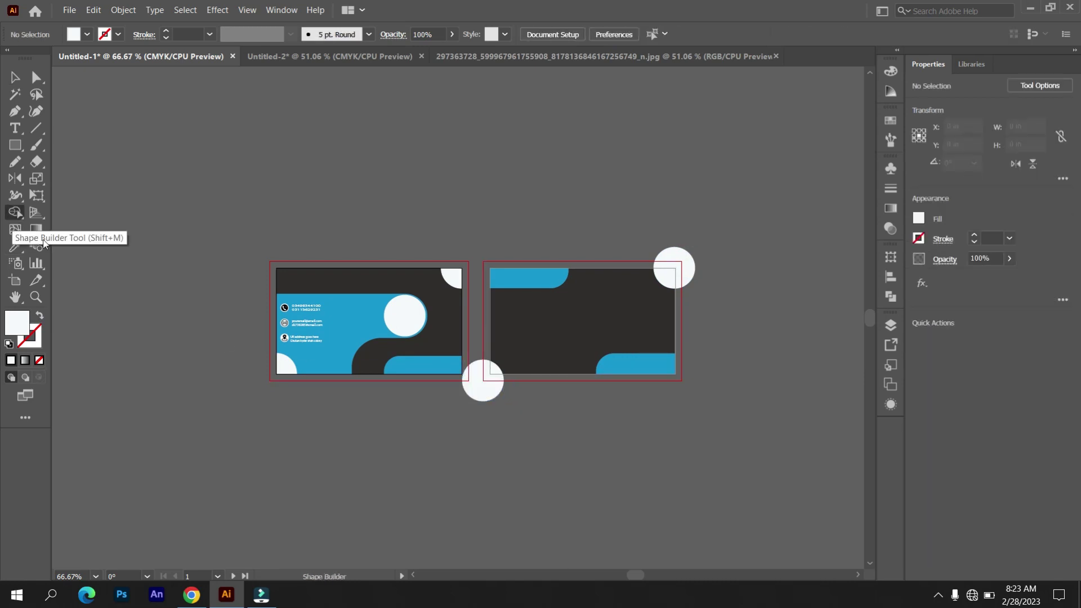
{"action": "left_click_drag", "start_coordinate": [687, 383], "coordinate": [476, 253]}
{"action": "key", "text": "shift+m"}
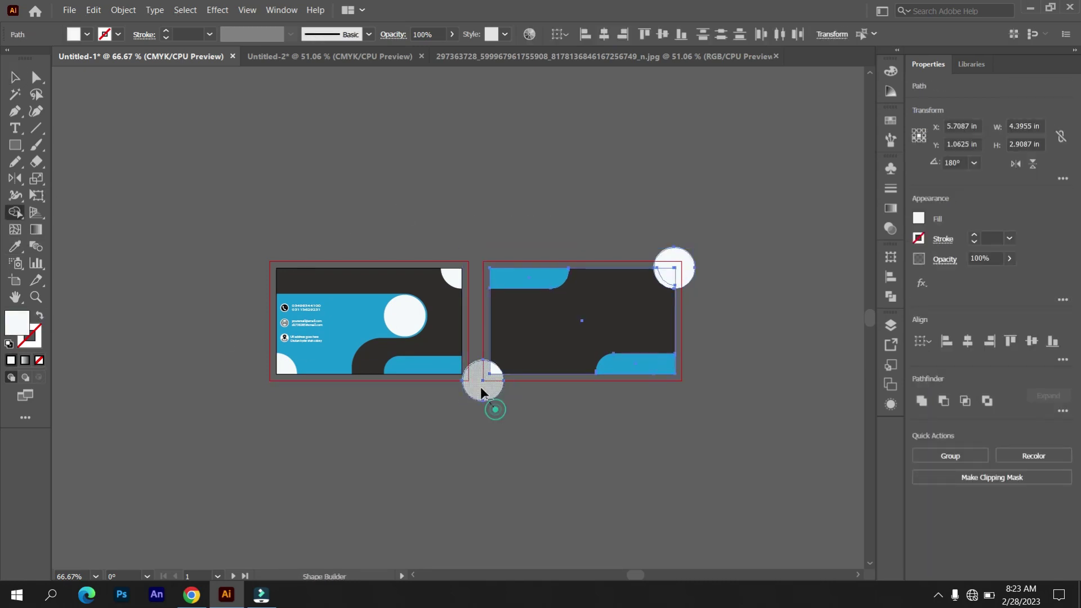
{"action": "left_click", "coordinate": [675, 250], "text": "alt"}
{"action": "key", "text": "v"}
{"action": "left_click", "coordinate": [671, 221]}
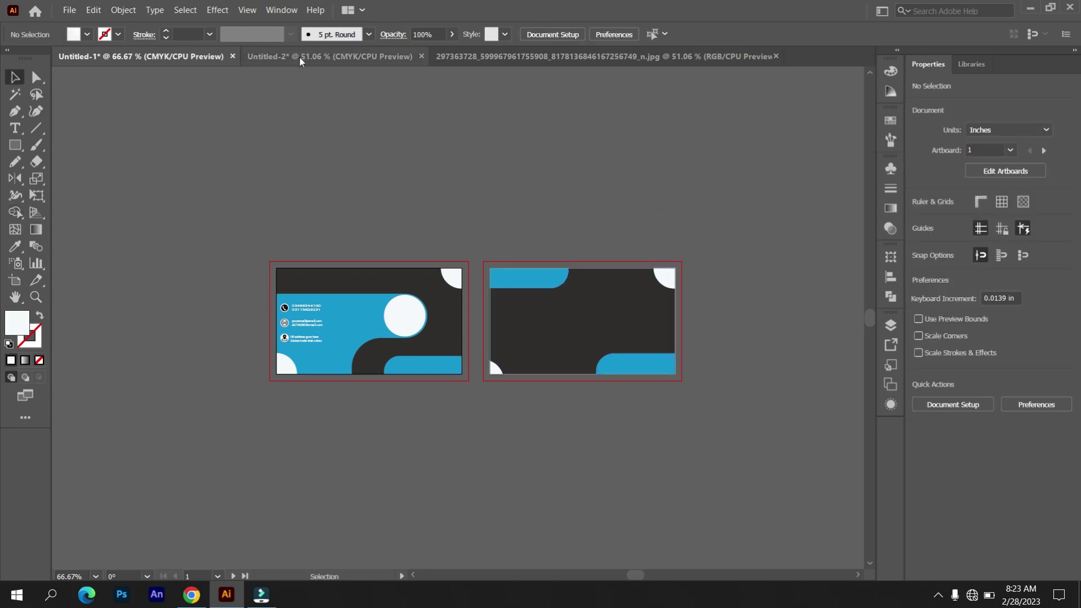
Copy the QR code from Untitled-2 and paste it onto the back card.
{"action": "left_click", "coordinate": [299, 58]}
{"action": "key", "text": "ctrl+c"}
{"action": "key", "text": "ctrl+Tab"}
{"action": "key", "text": "ctrl+v"}
{"action": "key", "text": "ctrl+1"}
Draw a blue square over the QR code and send it behind the code.
{"action": "key", "text": "m"}
{"action": "left_click_drag", "start_coordinate": [427, 289], "coordinate": [487, 350]}
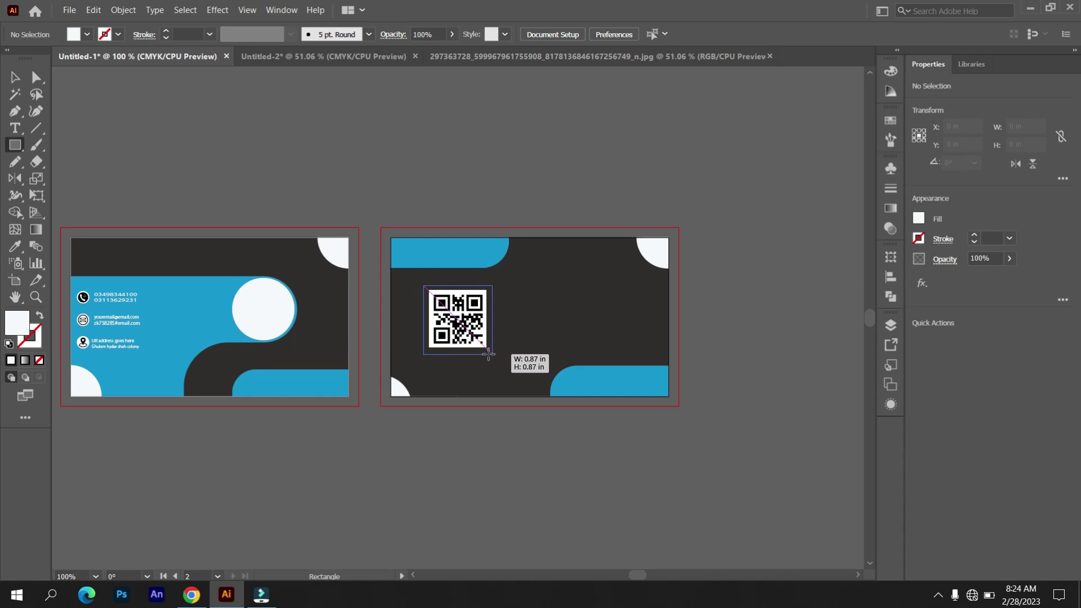
{"action": "key", "text": "i"}
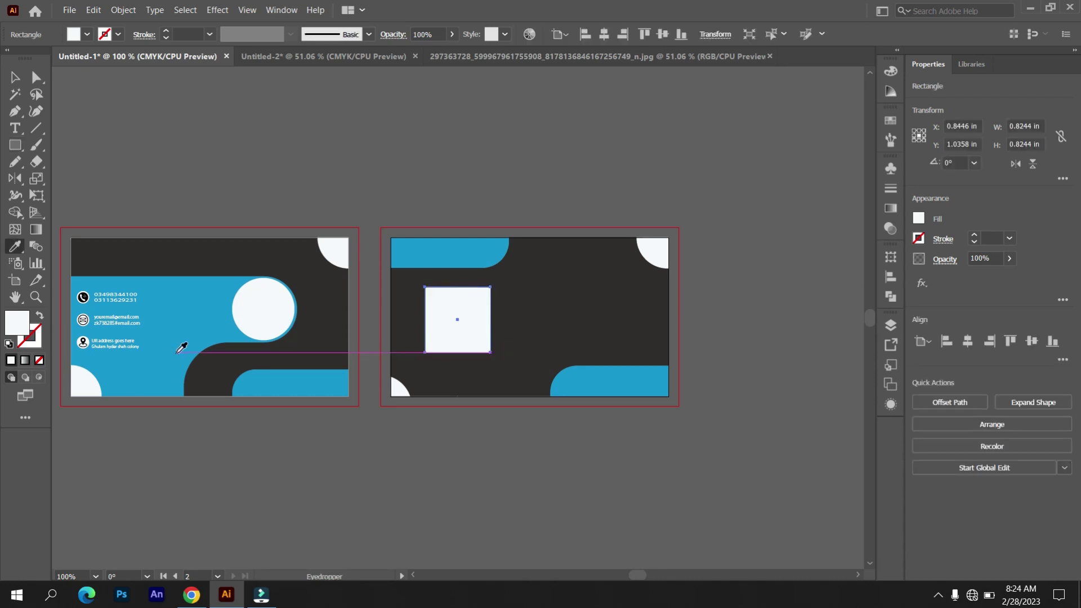
{"action": "left_click", "coordinate": [176, 321]}
{"action": "key", "text": "v"}
{"action": "left_click_drag", "start_coordinate": [477, 324], "coordinate": [475, 330]}
{"action": "right_click", "coordinate": [474, 287]}
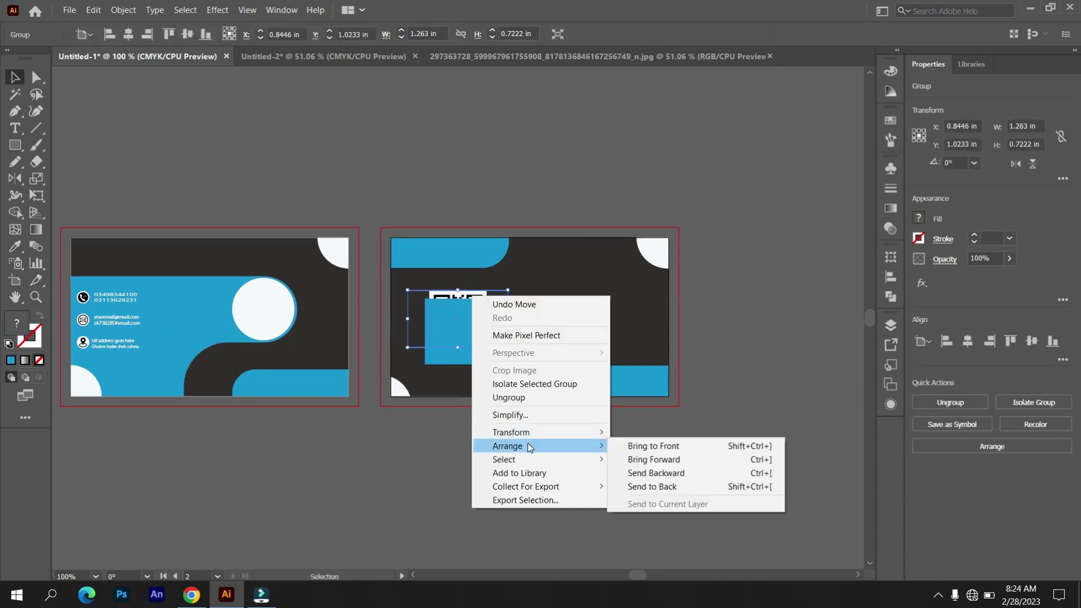
{"action": "left_click", "coordinate": [710, 481]}
{"action": "left_click", "coordinate": [549, 473]}
Group the QR code with its blue backing, shrink it and move it toward bottom-left.
{"action": "left_click_drag", "start_coordinate": [504, 394], "coordinate": [417, 281]}
{"action": "key", "text": "ctrl+g"}
{"action": "mouse_move", "coordinate": [456, 349]}
{"action": "left_mouse_down"}
{"action": "mouse_move", "coordinate": [442, 372]}
{"action": "mouse_move", "coordinate": [401, 321]}
{"action": "left_mouse_up"}
{"action": "left_click", "coordinate": [474, 413]}
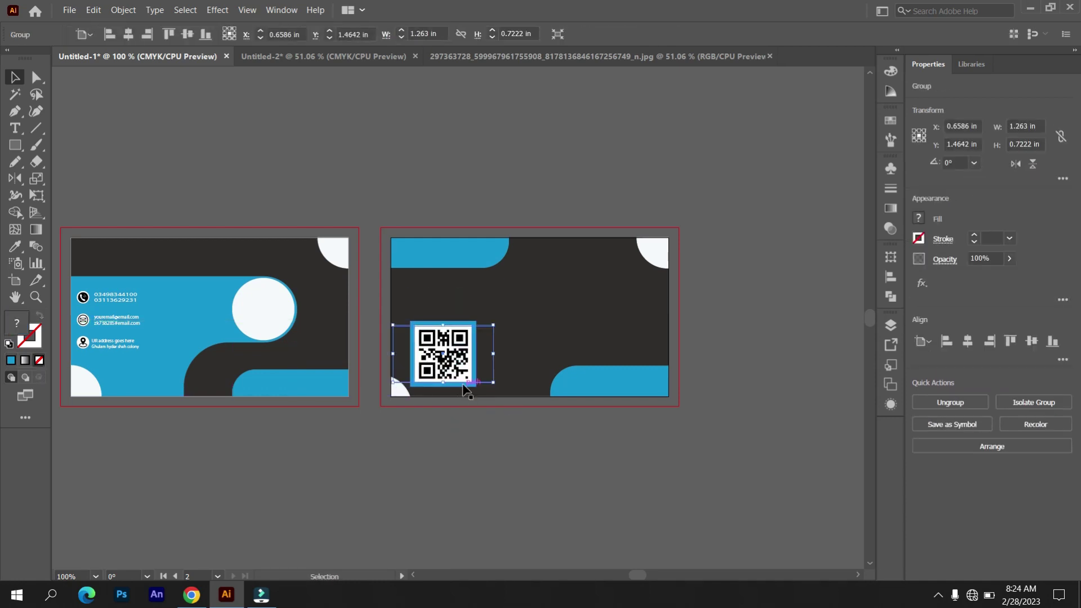
{"action": "left_click", "coordinate": [470, 421]}
{"action": "left_click", "coordinate": [450, 360]}
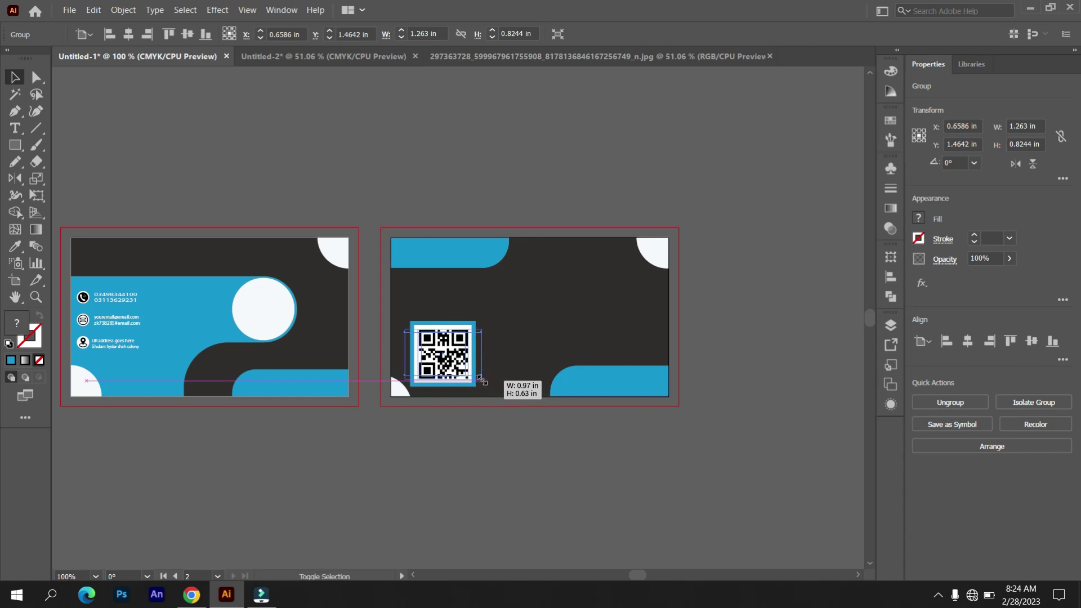
{"action": "left_click", "coordinate": [483, 448]}
{"action": "mouse_move", "coordinate": [447, 366]}
{"action": "left_mouse_down"}
{"action": "mouse_move", "coordinate": [431, 381]}
{"action": "mouse_move", "coordinate": [429, 366]}
{"action": "left_mouse_up"}
{"action": "left_click", "coordinate": [448, 437]}
Nudge the QR group closer to the back card's bottom-left corner.
{"action": "left_click", "coordinate": [463, 430]}
{"action": "left_click", "coordinate": [431, 369]}
{"action": "left_click", "coordinate": [453, 441]}
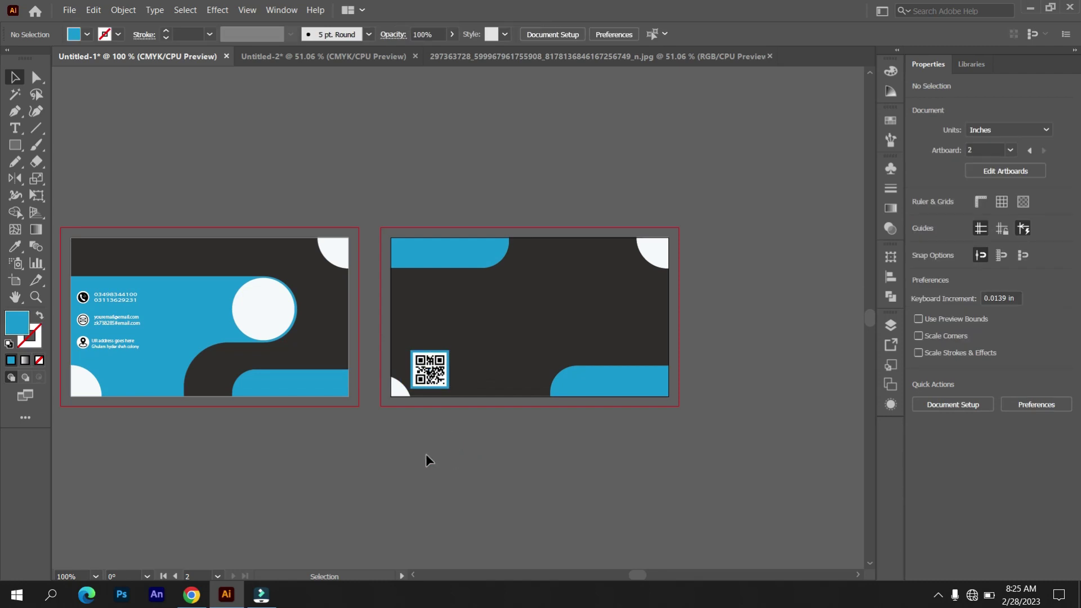
{"action": "left_click", "coordinate": [398, 385]}
{"action": "left_click_drag", "start_coordinate": [437, 378], "coordinate": [428, 374]}
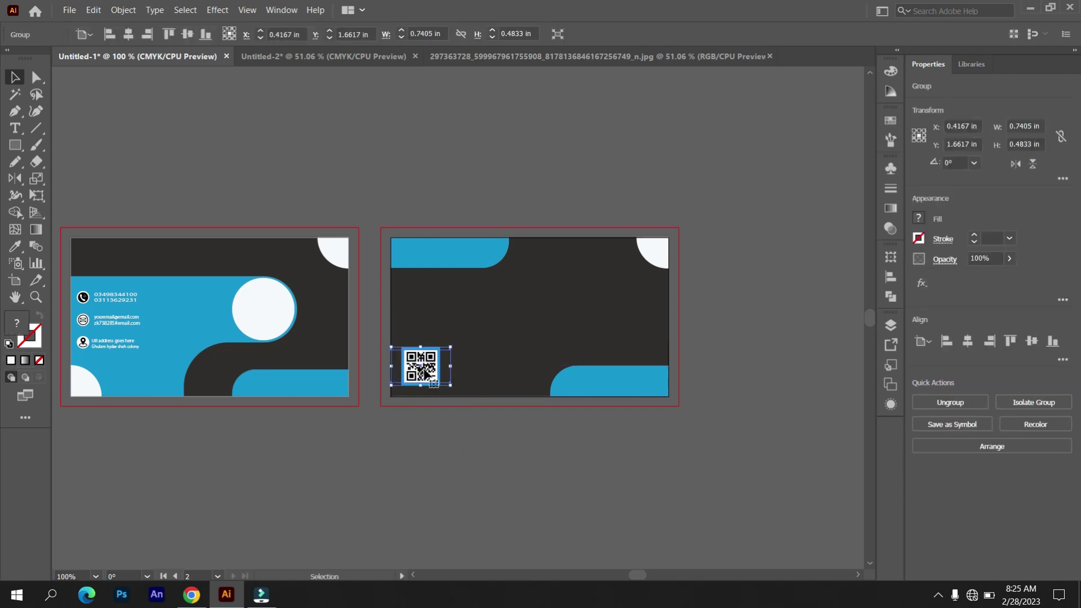
{"action": "left_click", "coordinate": [471, 362]}
Type the cardholder's name in white at the top-left of the front card's dark band.
{"action": "key", "text": "t"}
{"action": "left_click", "coordinate": [90, 256]}
{"action": "key", "text": "ctrl+plus"}
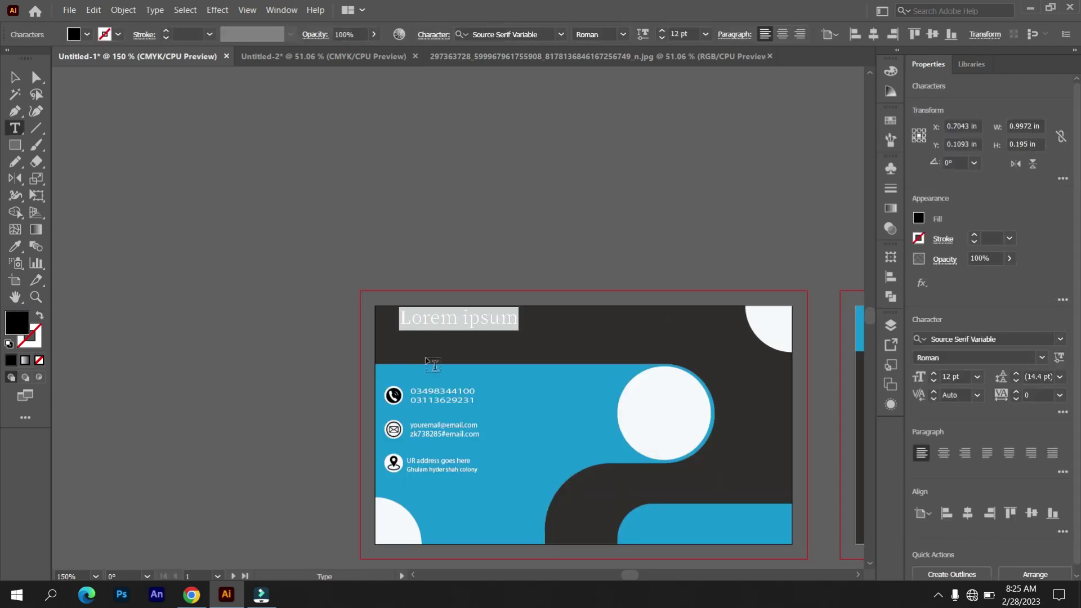
{"action": "type", "text": "Mr KHAN"}
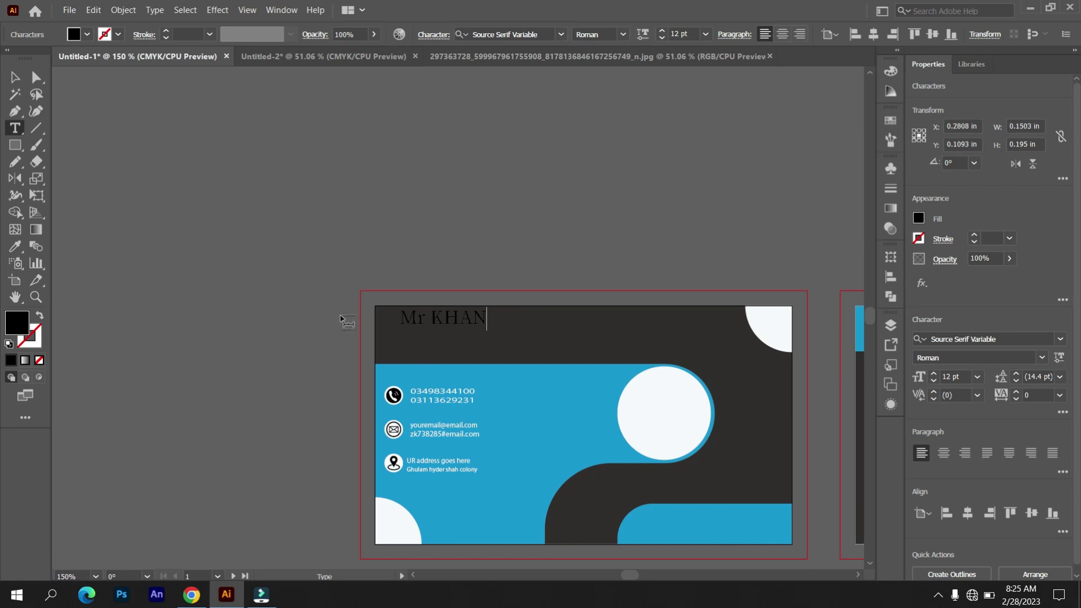
{"action": "key", "text": "ctrl+a"}
{"action": "key", "text": "F6"}
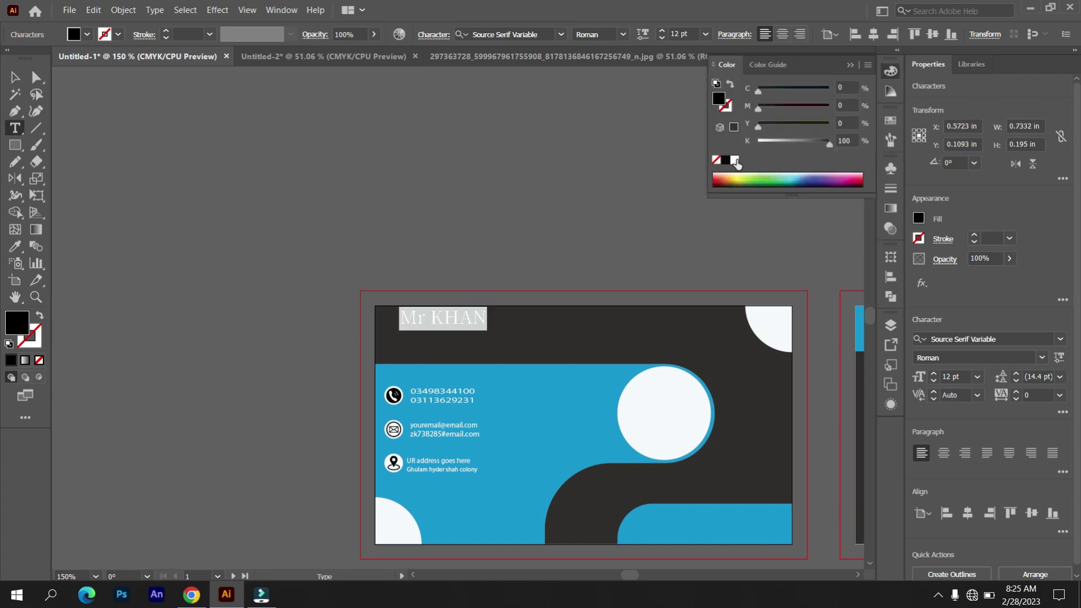
{"action": "left_click", "coordinate": [734, 160]}
{"action": "key", "text": "ctrl+shift+a"}
Add a white 'Graphics designer' title beneath the name, then highlight the name text.
{"action": "left_click", "coordinate": [406, 329]}
{"action": "type", "text": "G"}
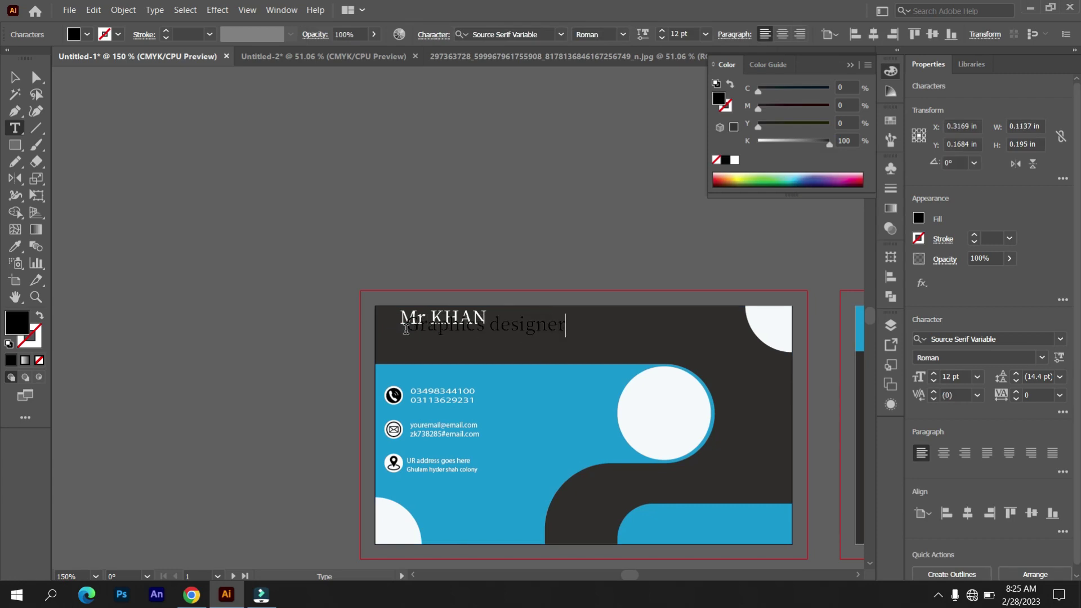
{"action": "key", "text": "ctrl+a"}
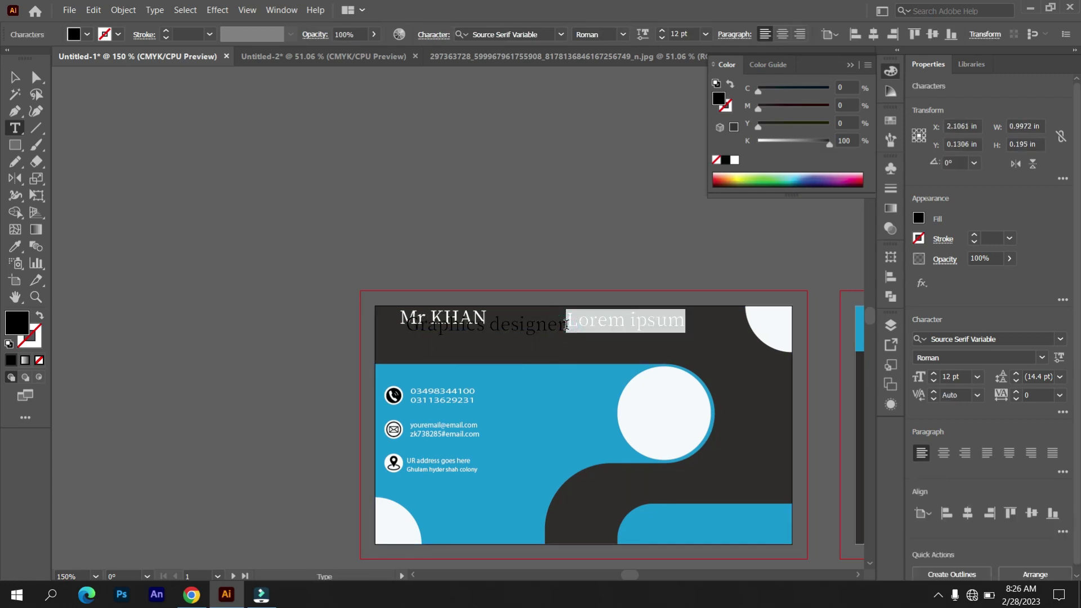
{"action": "left_click", "coordinate": [734, 160]}
{"action": "key", "text": "ctrl+shift+a"}
{"action": "key", "text": "v"}
{"action": "mouse_move", "coordinate": [478, 326]}
{"action": "left_mouse_down"}
{"action": "mouse_move", "coordinate": [471, 346]}
{"action": "mouse_move", "coordinate": [490, 355]}
{"action": "left_mouse_up"}
{"action": "left_click", "coordinate": [463, 319]}
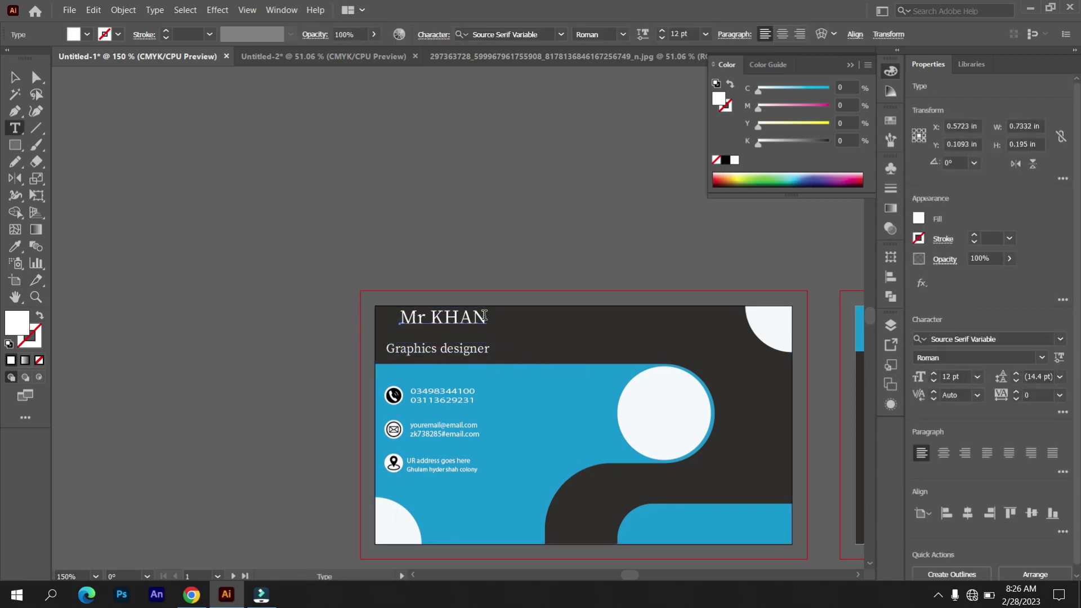
{"action": "triple_click", "coordinate": [484, 317]}
{"action": "left_click", "coordinate": [561, 34]}
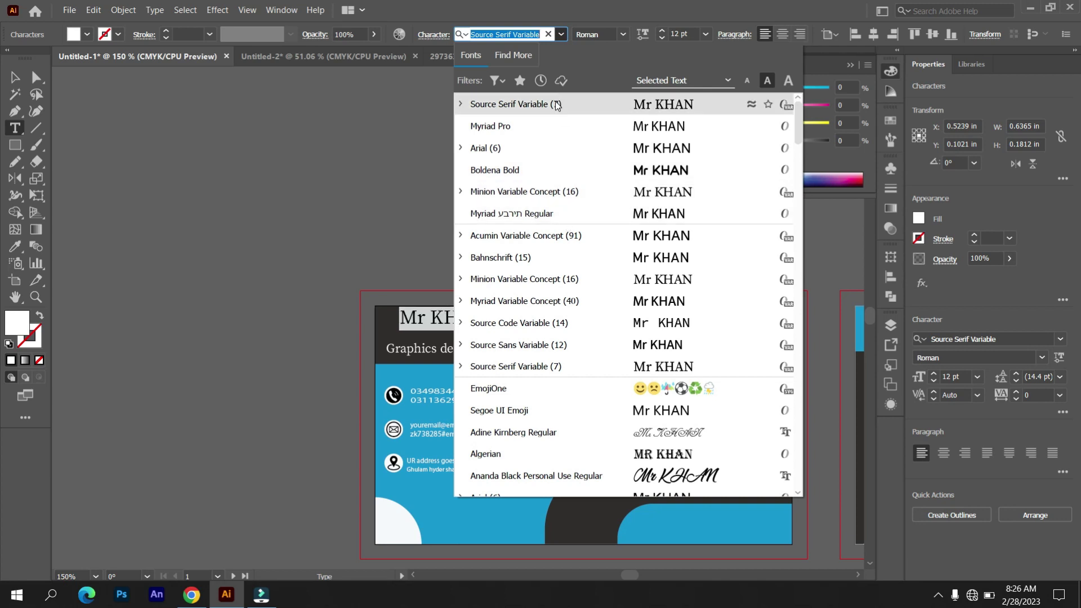
Enlarge the name text slightly via its bounding box.
{"action": "left_click", "coordinate": [555, 104]}
{"action": "key", "text": "Escape"}
{"action": "left_click", "coordinate": [473, 323]}
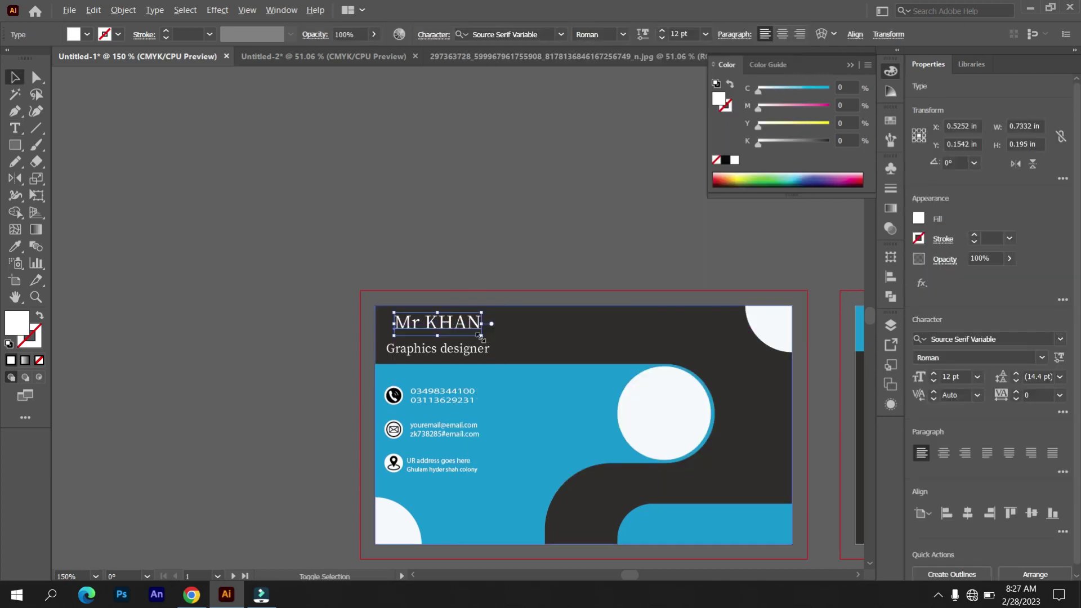
{"action": "left_click", "coordinate": [485, 236]}
{"action": "left_click", "coordinate": [484, 346]}
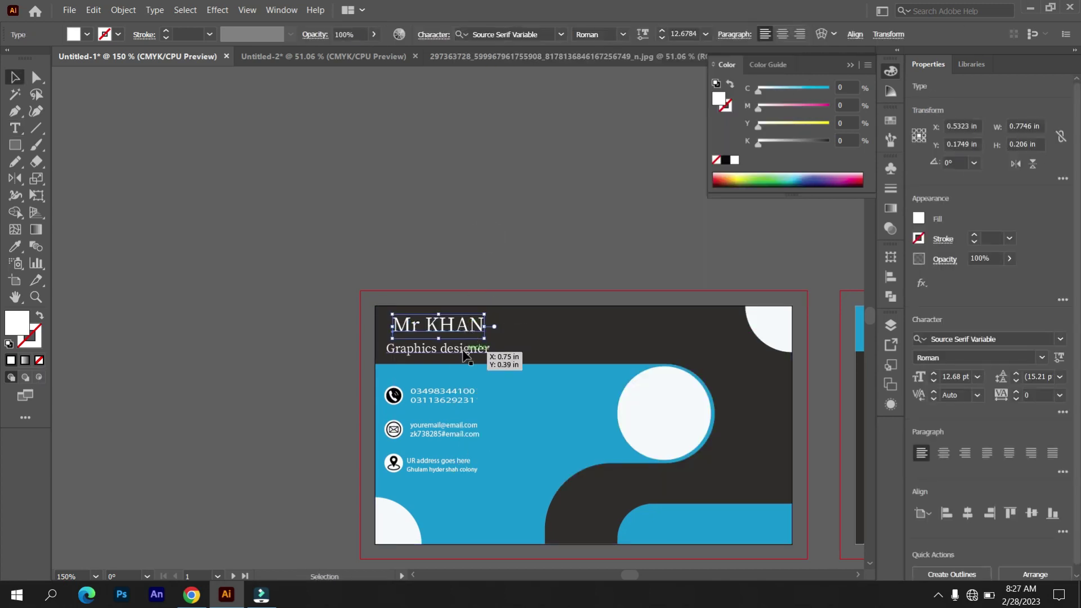
{"action": "left_click_drag", "start_coordinate": [495, 355], "coordinate": [480, 349]}
{"action": "left_click", "coordinate": [438, 221]}
{"action": "key", "text": "ctrl+minus"}
{"action": "key", "text": "ctrl+minus"}
Copy the name and 'Graphics designer' lines onto the back card.
{"action": "left_click_drag", "start_coordinate": [419, 307], "coordinate": [490, 337]}
{"action": "key", "text": "ctrl+plus"}
{"action": "key", "text": "ctrl+plus"}
{"action": "key", "text": "ctrl+plus"}
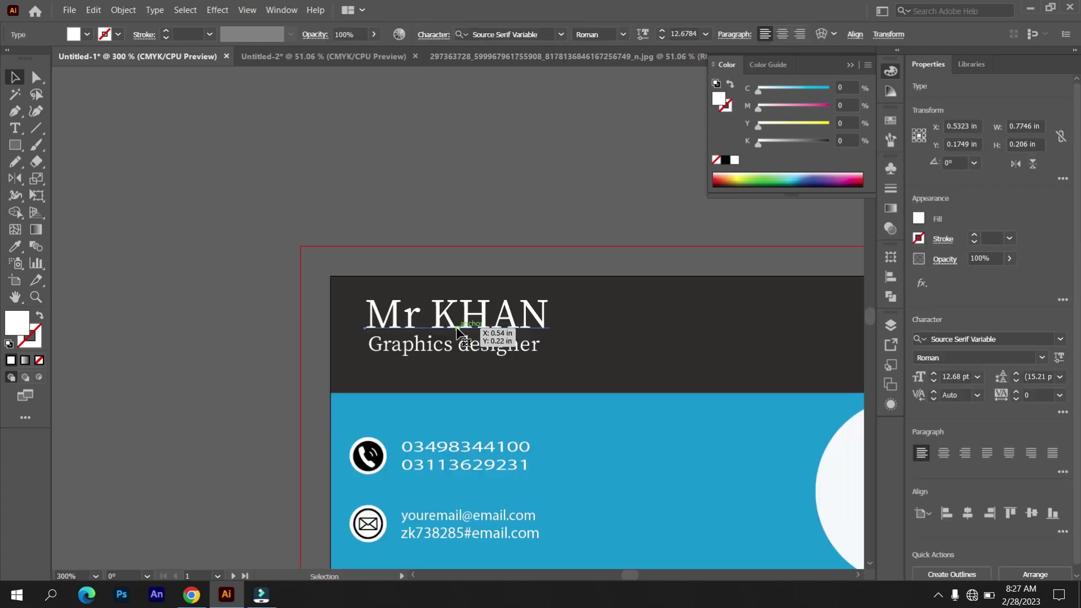
{"action": "key", "text": "ctrl+minus"}
{"action": "key", "text": "ctrl+minus"}
{"action": "key", "text": "ctrl+minus"}
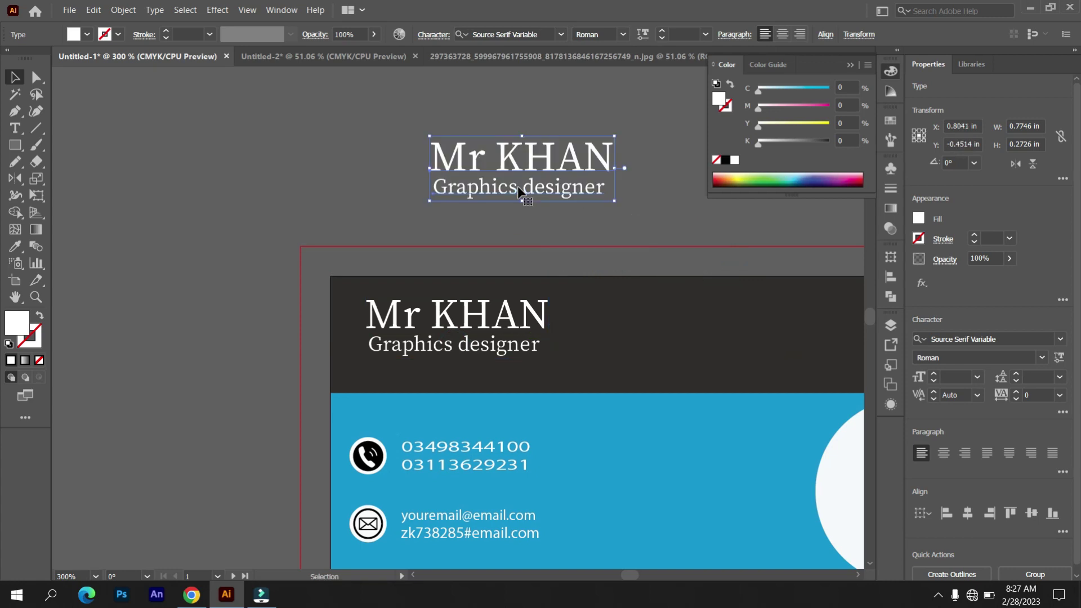
{"action": "mouse_move", "coordinate": [488, 349]}
{"action": "left_mouse_down"}
{"action": "mouse_move", "coordinate": [847, 442]}
{"action": "mouse_move", "coordinate": [552, 357]}
{"action": "left_mouse_up"}
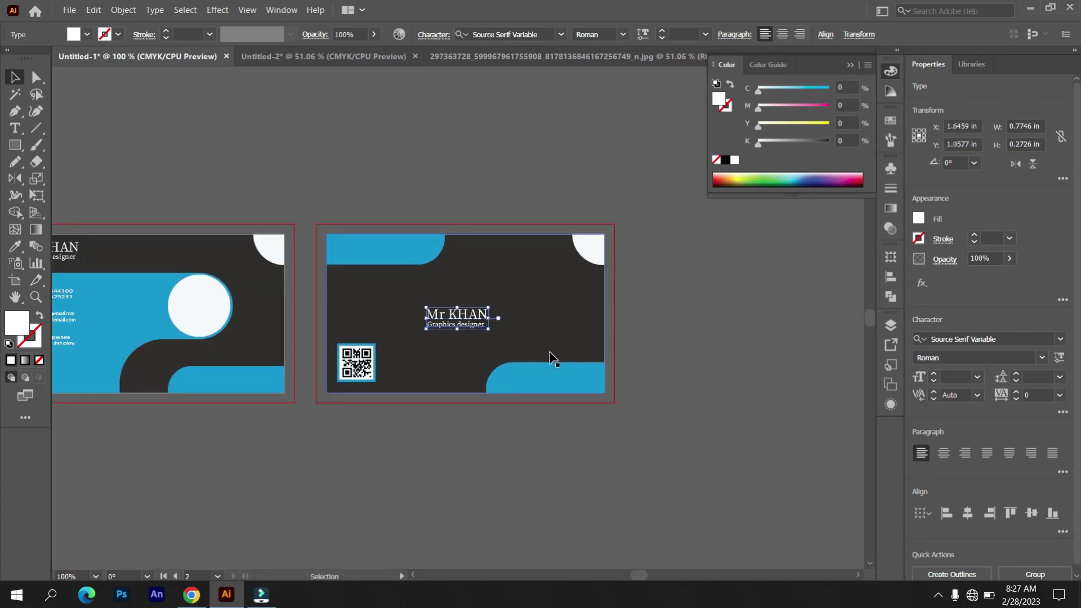
{"action": "key", "text": "ctrl+plus"}
{"action": "left_click_drag", "start_coordinate": [459, 323], "coordinate": [456, 326]}
Centre the copied name and title on the back card above the QR code.
{"action": "key", "text": "ctrl+plus"}
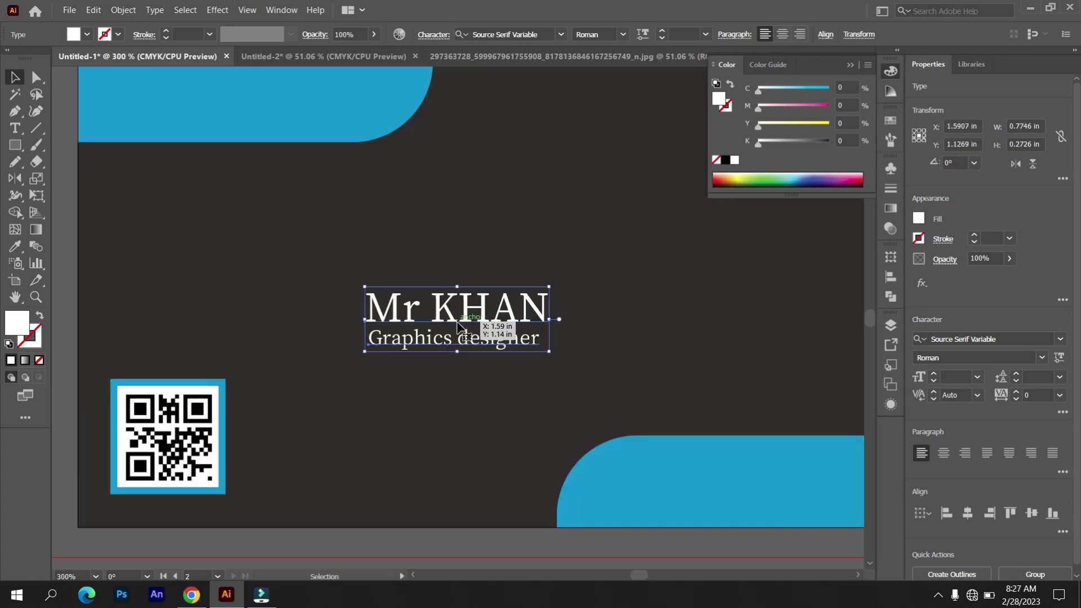
{"action": "key", "text": "ctrl+minus"}
{"action": "key", "text": "ctrl+minus"}
{"action": "left_click", "coordinate": [466, 461]}
{"action": "left_click", "coordinate": [454, 324]}
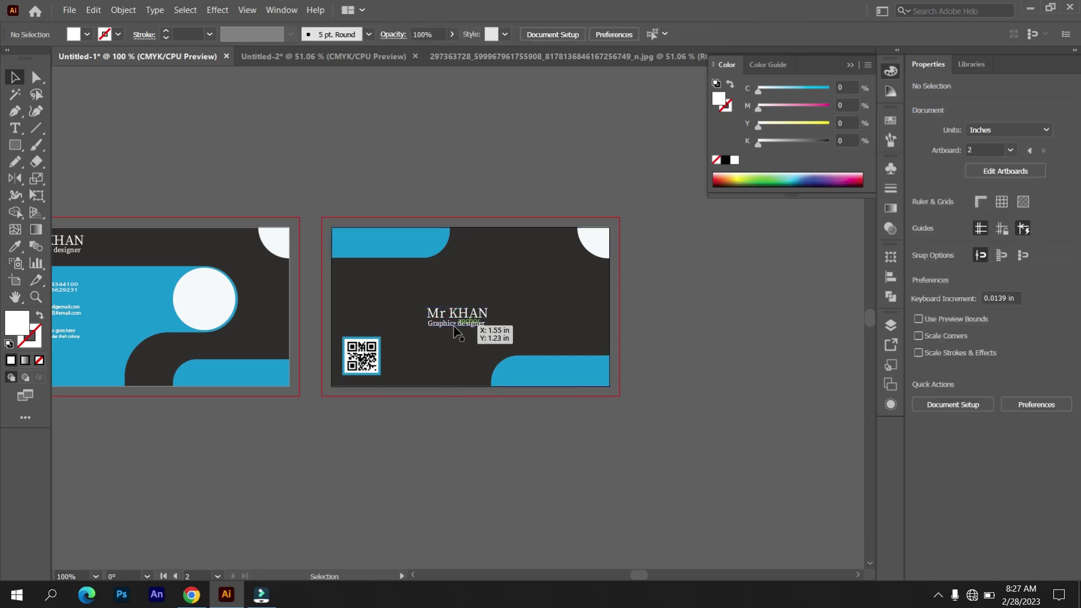
{"action": "left_click_drag", "start_coordinate": [453, 326], "coordinate": [456, 324]}
{"action": "left_click", "coordinate": [475, 505]}
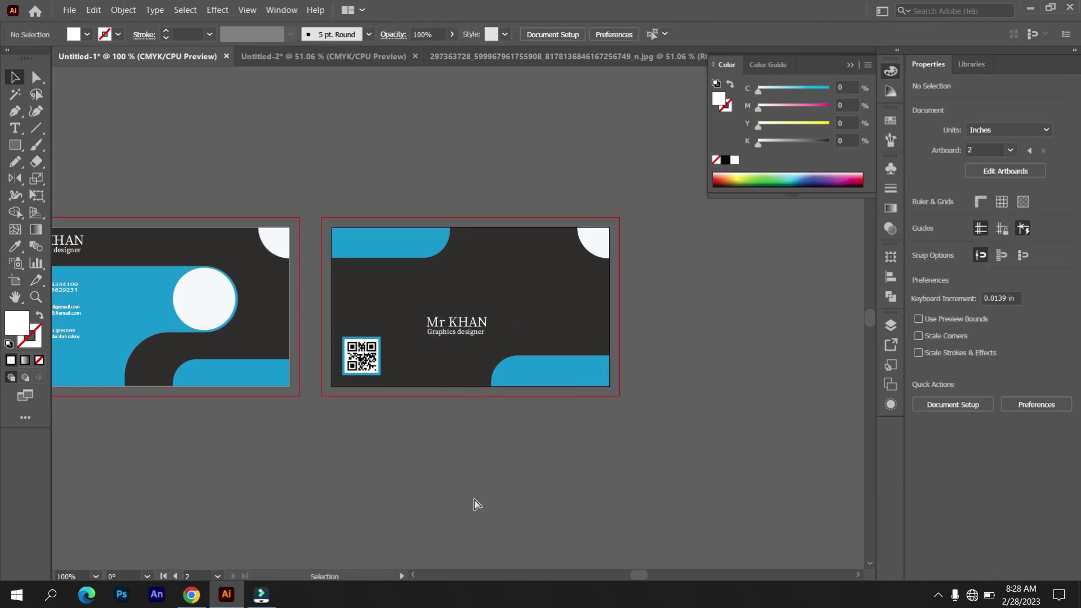
{"action": "key", "text": "ctrl+plus"}
{"action": "key", "text": "ctrl+plus"}
Draw a small square above the name, fill it with the card's blue, and round opposite corners into a leaf.
{"action": "key", "text": "m"}
{"action": "mouse_move", "coordinate": [439, 276]}
{"action": "left_mouse_down"}
{"action": "mouse_move", "coordinate": [457, 300]}
{"action": "mouse_move", "coordinate": [438, 270]}
{"action": "left_mouse_up"}
{"action": "key", "text": "i"}
{"action": "left_click", "coordinate": [386, 150]}
{"action": "key", "text": "v"}
{"action": "left_click", "coordinate": [444, 502]}
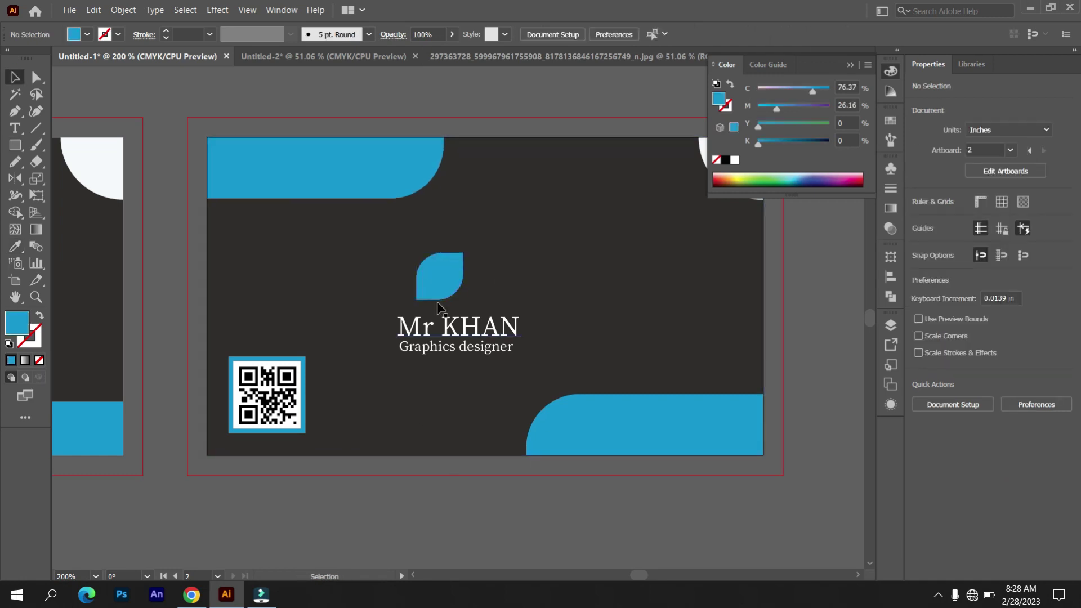
Draw a second small square beside the leaf, filled with the card's white.
{"action": "key", "text": "m"}
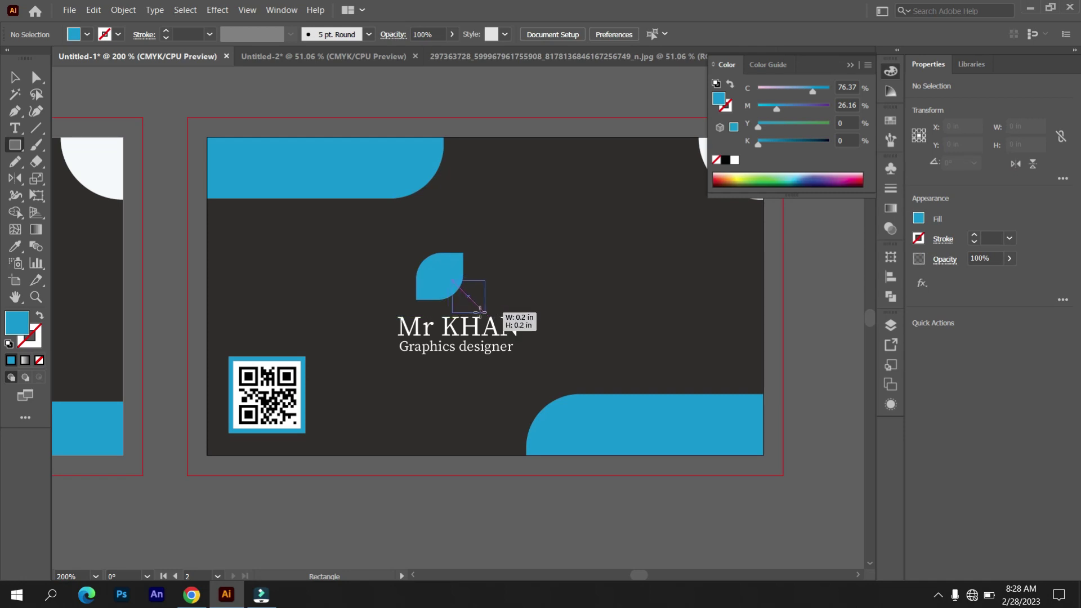
{"action": "left_click_drag", "start_coordinate": [469, 294], "coordinate": [480, 312]}
{"action": "key", "text": "i"}
{"action": "left_click", "coordinate": [111, 161]}
{"action": "key", "text": "v"}
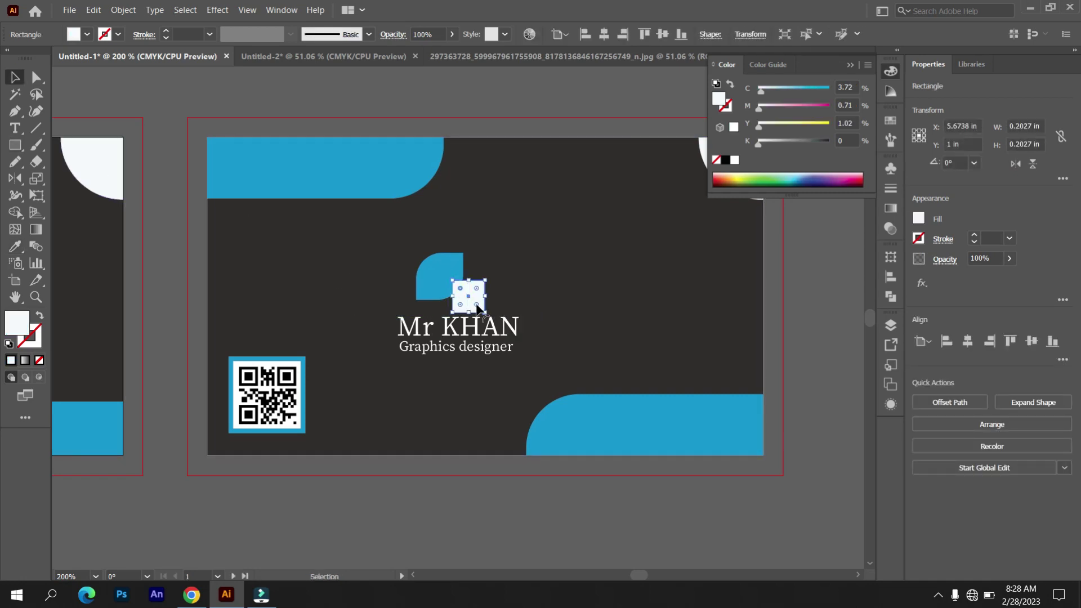
{"action": "left_click", "coordinate": [471, 458]}
Position the white leaf next to the blue one and nudge the name and title up-left.
{"action": "mouse_move", "coordinate": [467, 304]}
{"action": "left_mouse_down"}
{"action": "mouse_move", "coordinate": [457, 279]}
{"action": "mouse_move", "coordinate": [432, 298]}
{"action": "left_mouse_up"}
{"action": "scroll", "coordinate": [534, 250], "scroll_direction": "up", "scroll_amount": 1}
{"action": "left_click", "coordinate": [427, 298]}
{"action": "left_click", "coordinate": [376, 306]}
{"action": "left_click", "coordinate": [390, 276]}
{"action": "left_click", "coordinate": [450, 324]}
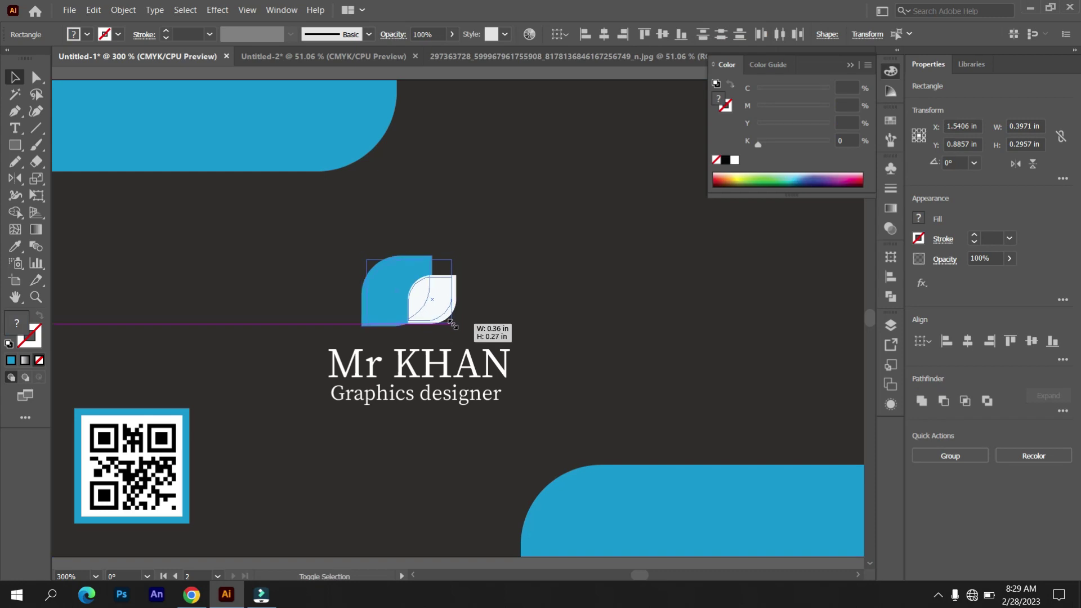
{"action": "left_click_drag", "start_coordinate": [450, 398], "coordinate": [433, 392]}
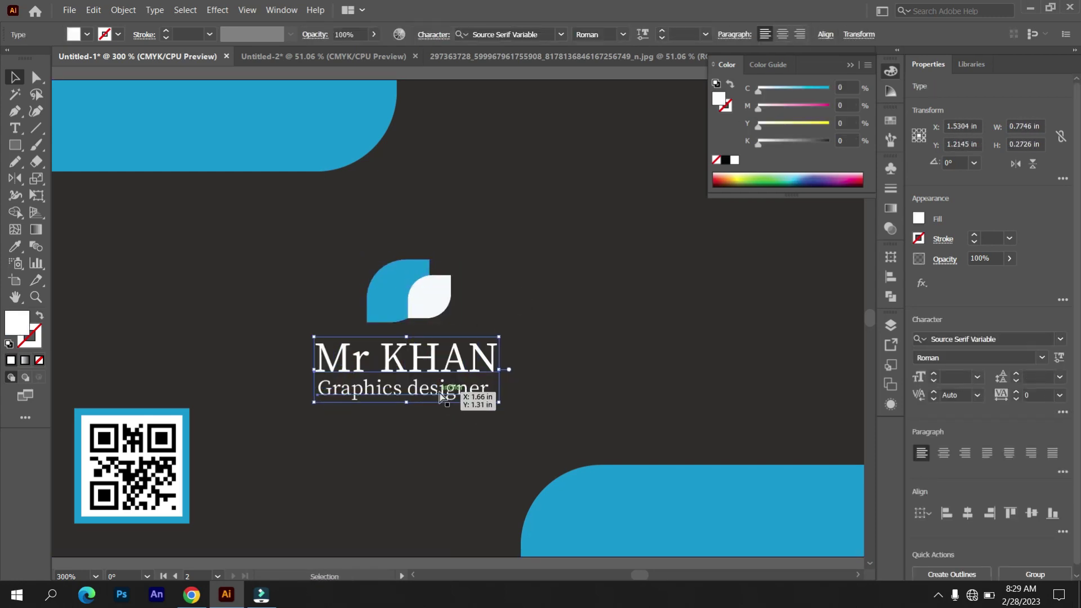
Shift the name and title slightly right and centre the two-leaf logo above them.
{"action": "key", "text": "ctrl+1"}
{"action": "left_click", "coordinate": [392, 445]}
{"action": "left_click", "coordinate": [479, 327]}
{"action": "key", "text": "ctrl+equal"}
{"action": "key", "text": "ctrl+equal"}
{"action": "key", "text": "ctrl+equal"}
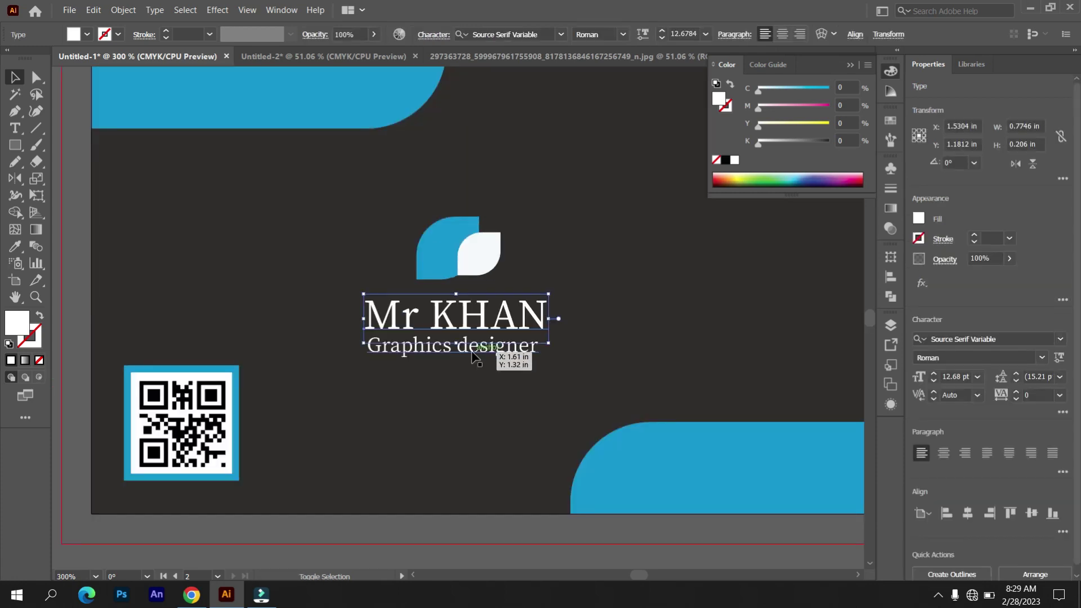
{"action": "left_click_drag", "start_coordinate": [473, 360], "coordinate": [515, 359]}
{"action": "left_click", "coordinate": [439, 247]}
{"action": "left_click", "coordinate": [479, 253], "text": "shift"}
{"action": "left_click_drag", "start_coordinate": [478, 253], "coordinate": [509, 254]}
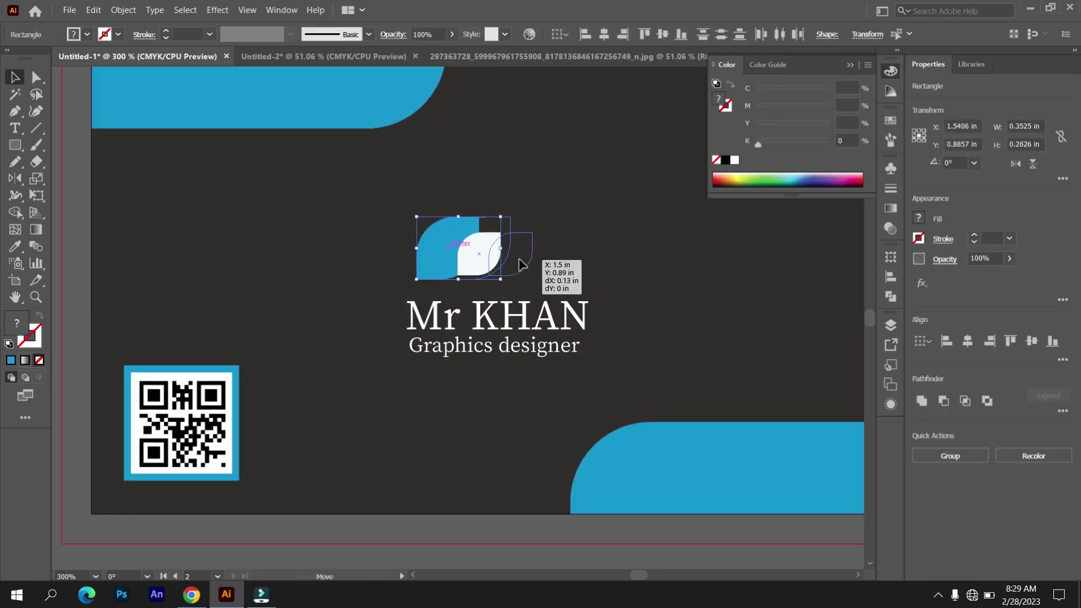
Colour the Mr KHAN text blue and darken the blue fill.
{"action": "key", "text": "t"}
{"action": "left_click_drag", "start_coordinate": [580, 306], "coordinate": [407, 325]}
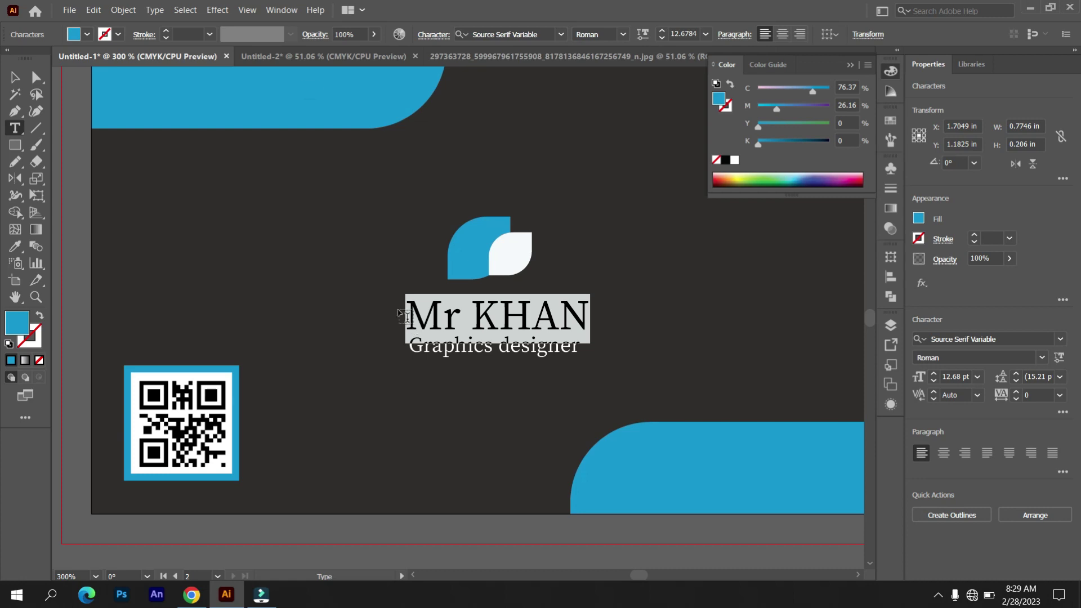
{"action": "double_click", "coordinate": [8, 331]}
{"action": "left_click", "coordinate": [780, 206]}
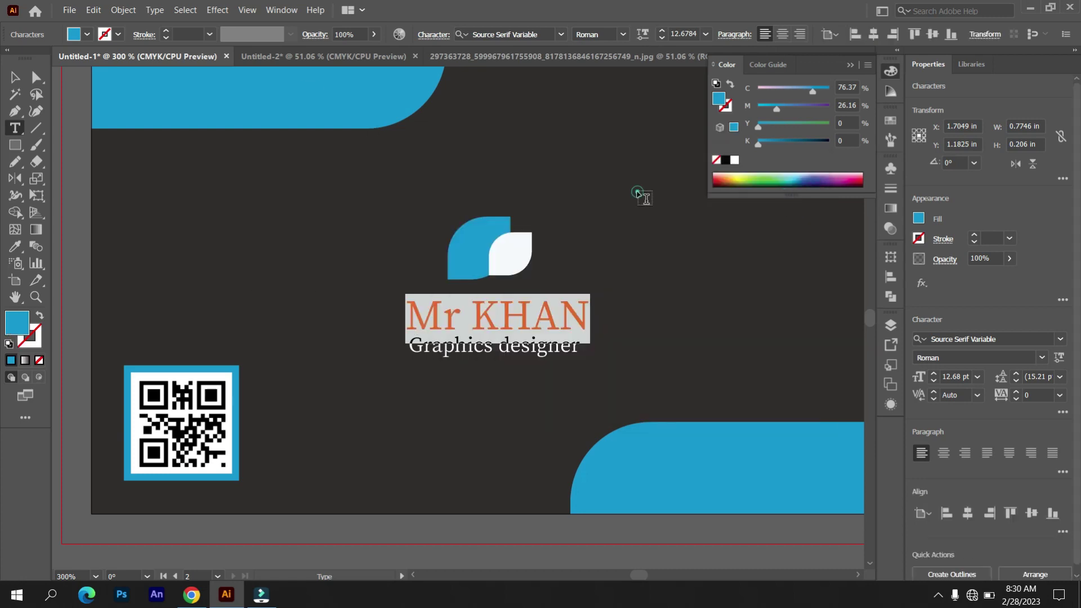
{"action": "key", "text": "ctrl+shift+a"}
{"action": "left_click_drag", "start_coordinate": [760, 144], "coordinate": [833, 145]}
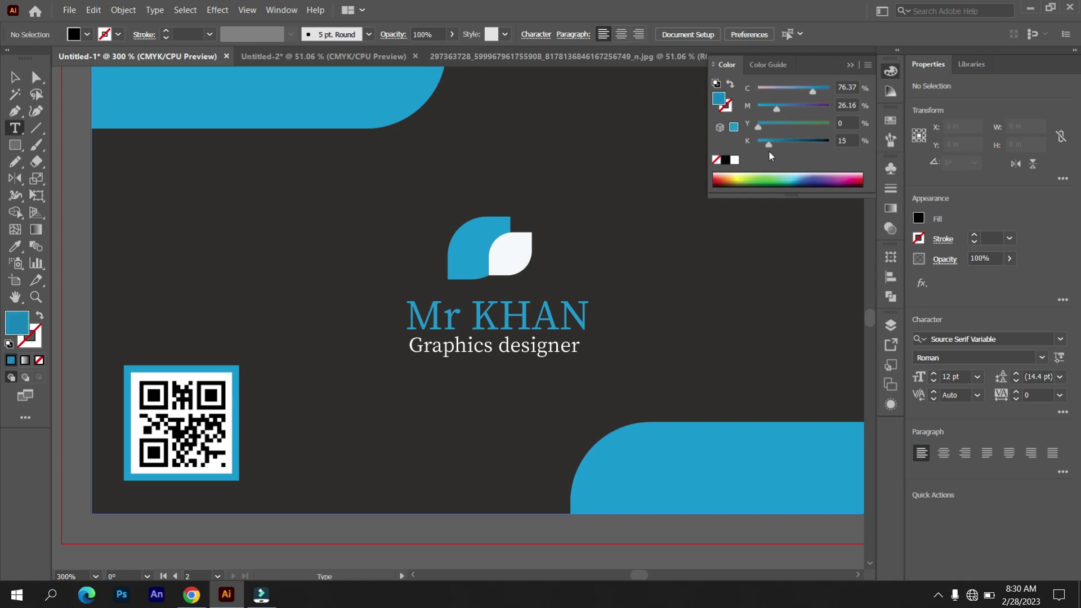
Enlarge the front card's white circle slightly.
{"action": "key", "text": "ctrl+minus"}
{"action": "key", "text": "ctrl+minus"}
{"action": "key", "text": "ctrl+minus"}
{"action": "key", "text": "ctrl+minus"}
{"action": "key", "text": "ctrl+plus"}
{"action": "key", "text": "ctrl+plus"}
{"action": "key", "text": "ctrl+plus"}
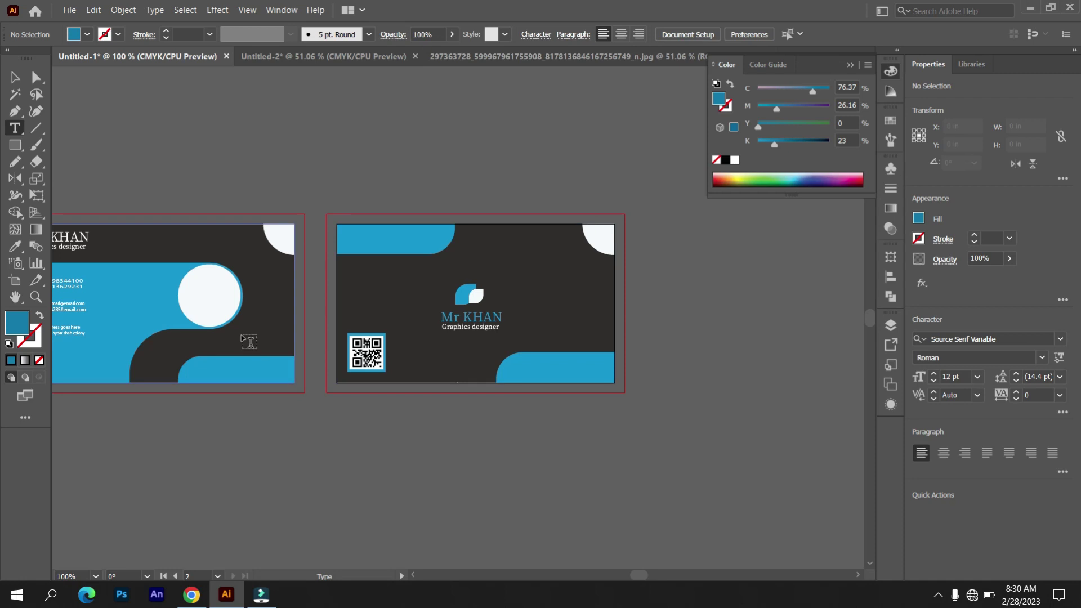
{"action": "left_click_drag", "start_coordinate": [500, 242], "coordinate": [458, 483]}
Enlarge the portrait photo and place it behind a white circle copy.
{"action": "left_click", "coordinate": [509, 488]}
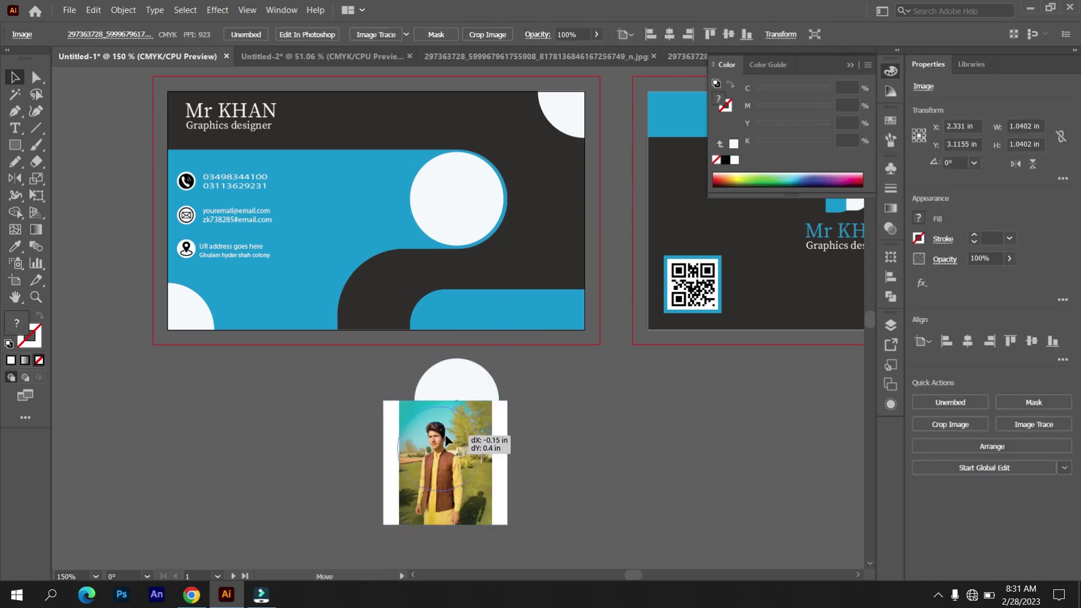
{"action": "left_click_drag", "start_coordinate": [450, 388], "coordinate": [445, 434]}
{"action": "left_click", "coordinate": [509, 528]}
{"action": "left_click_drag", "start_coordinate": [510, 527], "coordinate": [533, 552]}
{"action": "left_click_drag", "start_coordinate": [455, 458], "coordinate": [360, 439]}
{"action": "right_click", "coordinate": [410, 503]}
{"action": "left_click", "coordinate": [580, 483]}
Clip the photo to the circle and move it into the front card's white ring.
{"action": "left_click_drag", "start_coordinate": [264, 369], "coordinate": [447, 506]}
{"action": "right_click", "coordinate": [447, 505]}
{"action": "left_click", "coordinate": [480, 411]}
{"action": "left_click_drag", "start_coordinate": [363, 416], "coordinate": [453, 206]}
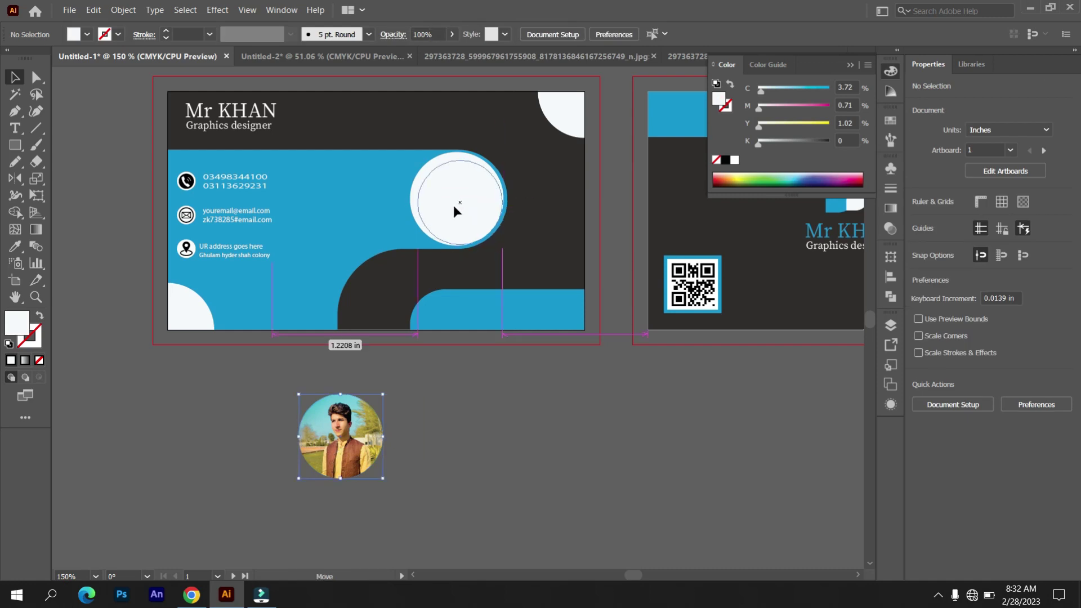
{"action": "left_click", "coordinate": [439, 417]}
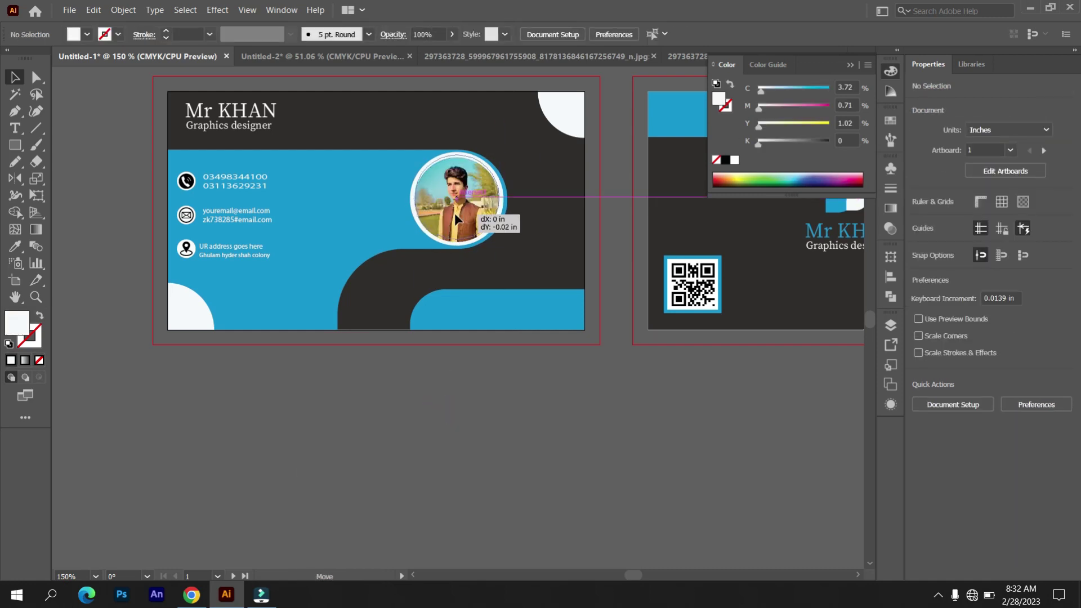
Centre the round photo horizontally within the white ring.
{"action": "left_click_drag", "start_coordinate": [456, 220], "coordinate": [456, 218]}
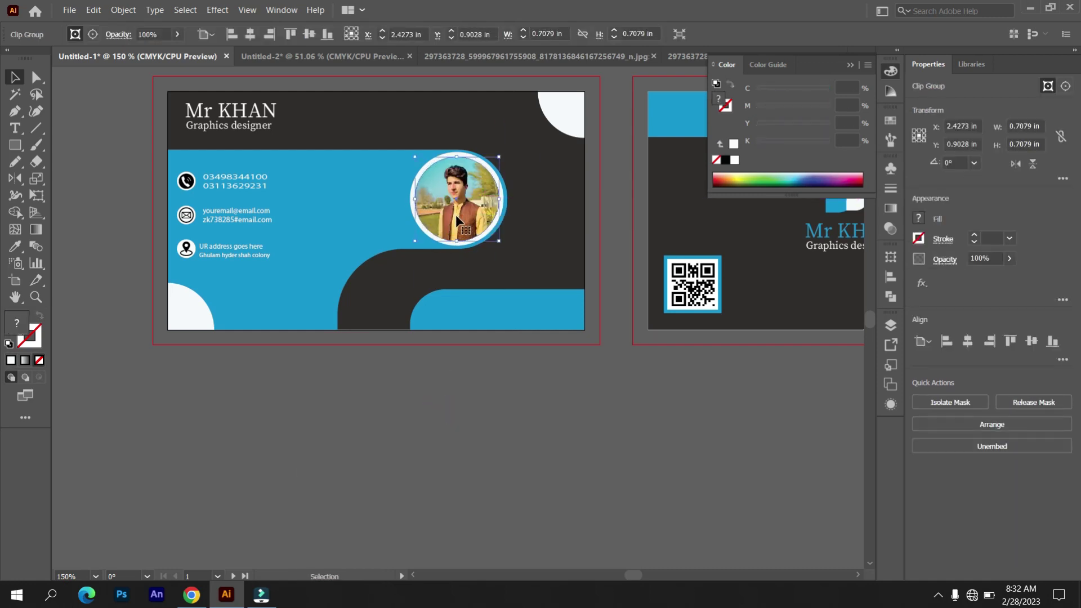
{"action": "scroll", "coordinate": [509, 472], "scroll_direction": "up", "scroll_amount": 5}
{"action": "scroll", "coordinate": [483, 396], "scroll_direction": "down", "scroll_amount": 3}
{"action": "key", "text": "ctrl+equal"}
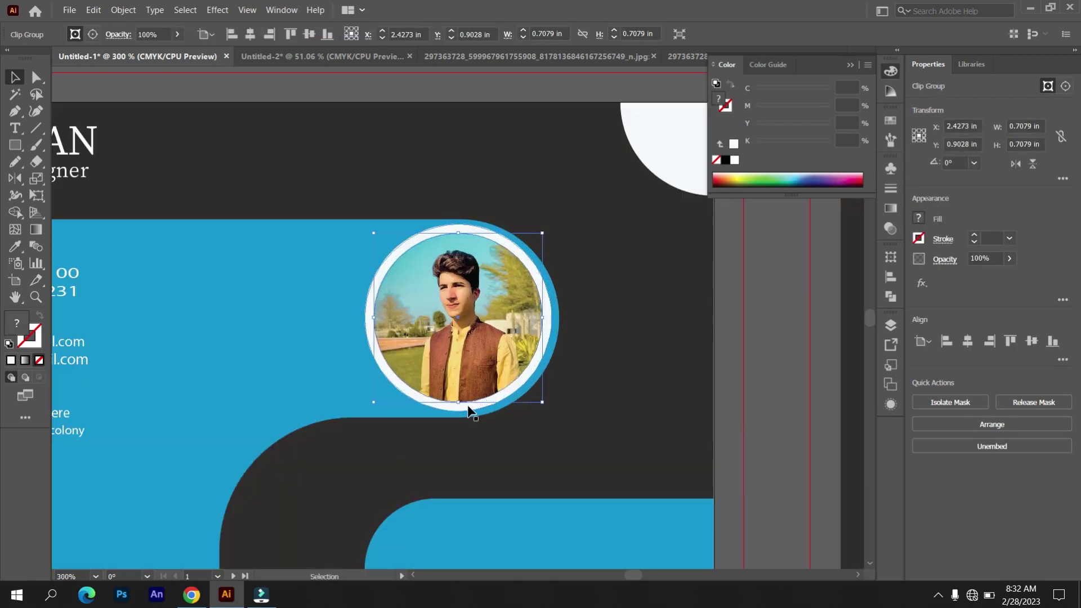
{"action": "left_click", "coordinate": [466, 410], "text": "shift"}
{"action": "left_click", "coordinate": [239, 35]}
{"action": "scroll", "coordinate": [314, 169], "scroll_direction": "down", "scroll_amount": 3}
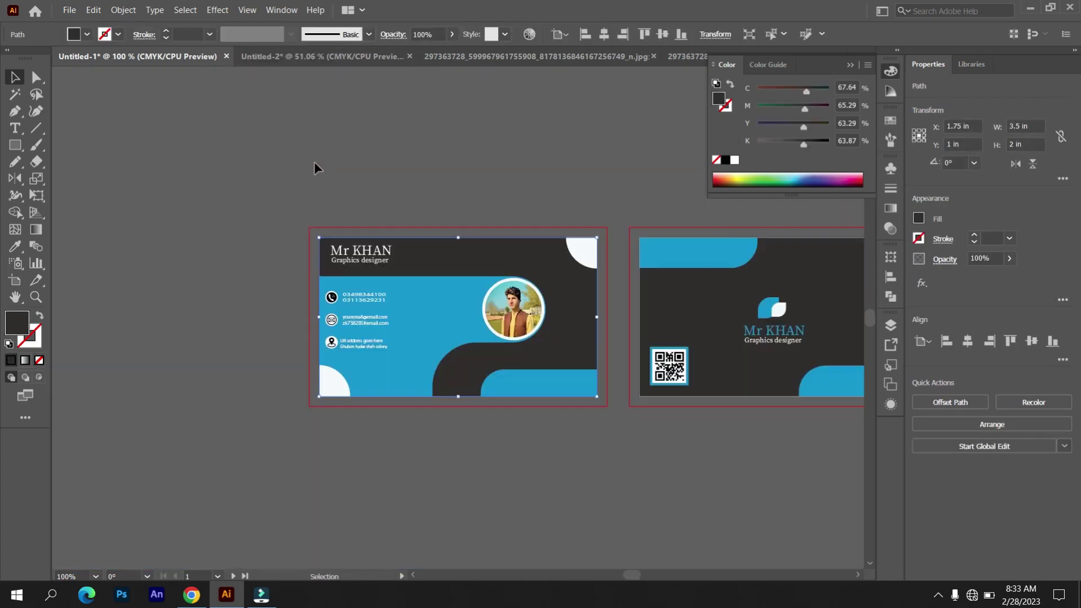
{"action": "left_click", "coordinate": [428, 99]}
{"action": "scroll", "coordinate": [427, 99], "scroll_direction": "down", "scroll_amount": 2}
{"action": "scroll", "coordinate": [427, 99], "scroll_direction": "up", "scroll_amount": 2}
{"action": "scroll", "coordinate": [428, 97], "scroll_direction": "down", "scroll_amount": 1}
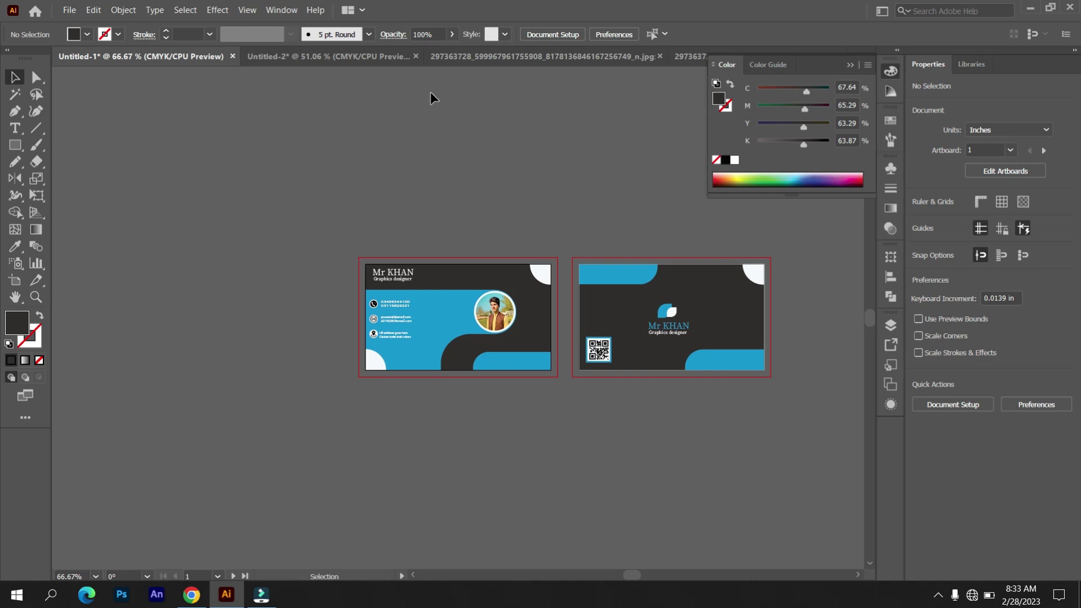